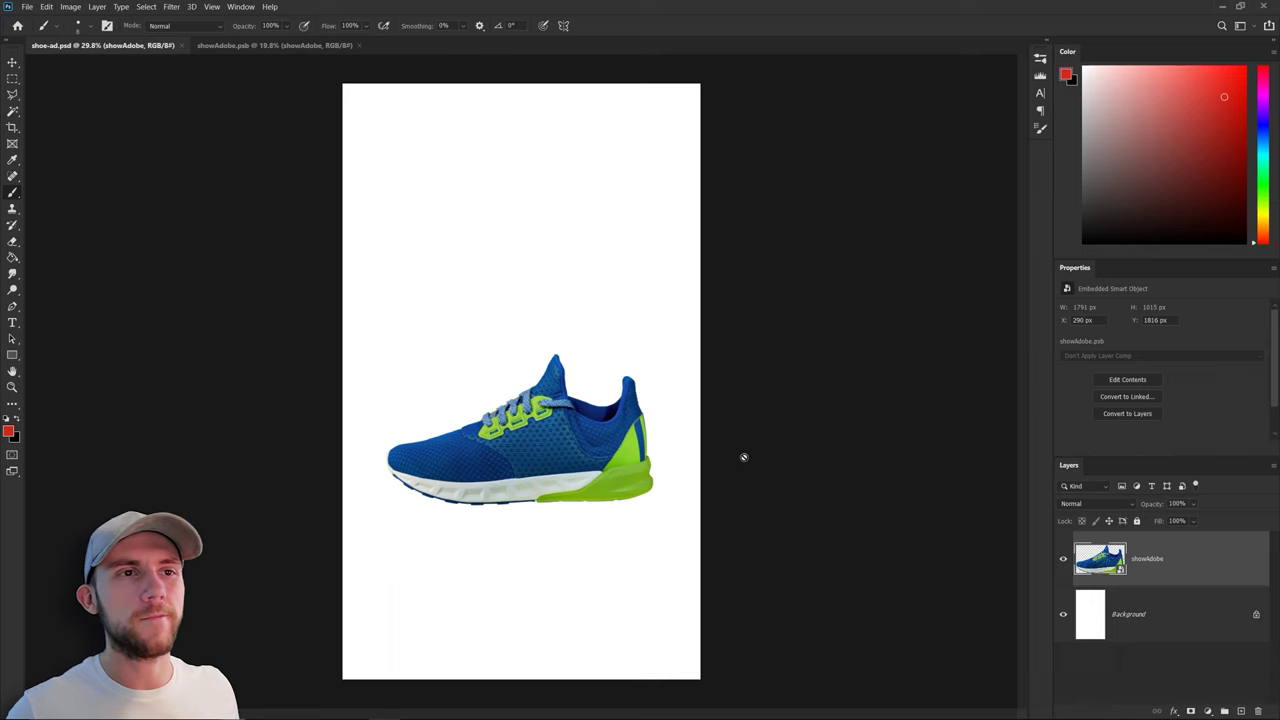
Mirror the shoe layer horizontally using Edit > Transform > Flip Horizontal
left_click(46, 6)
left_click(266, 457)
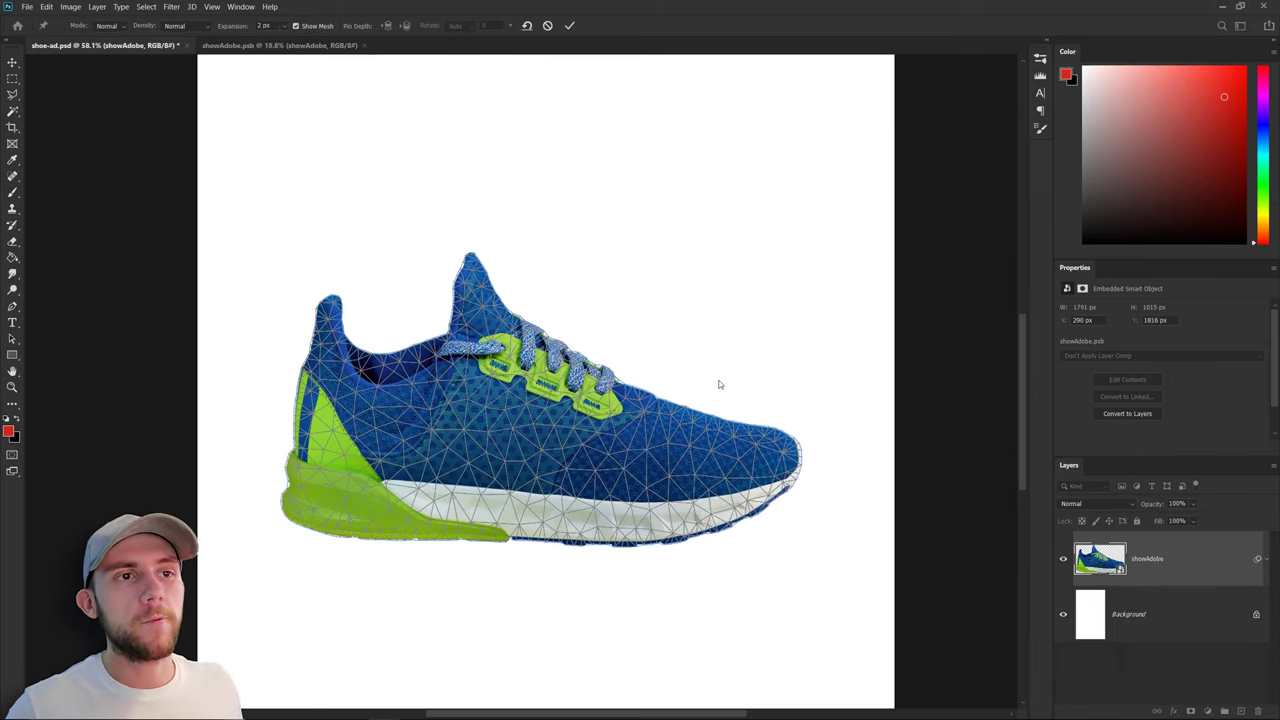
Pin the Puppet Warp mesh at toe, mid-sole and heel, then lift the heel pin to tilt the shoe
left_click(780, 453)
left_click(639, 456)
left_click(399, 426)
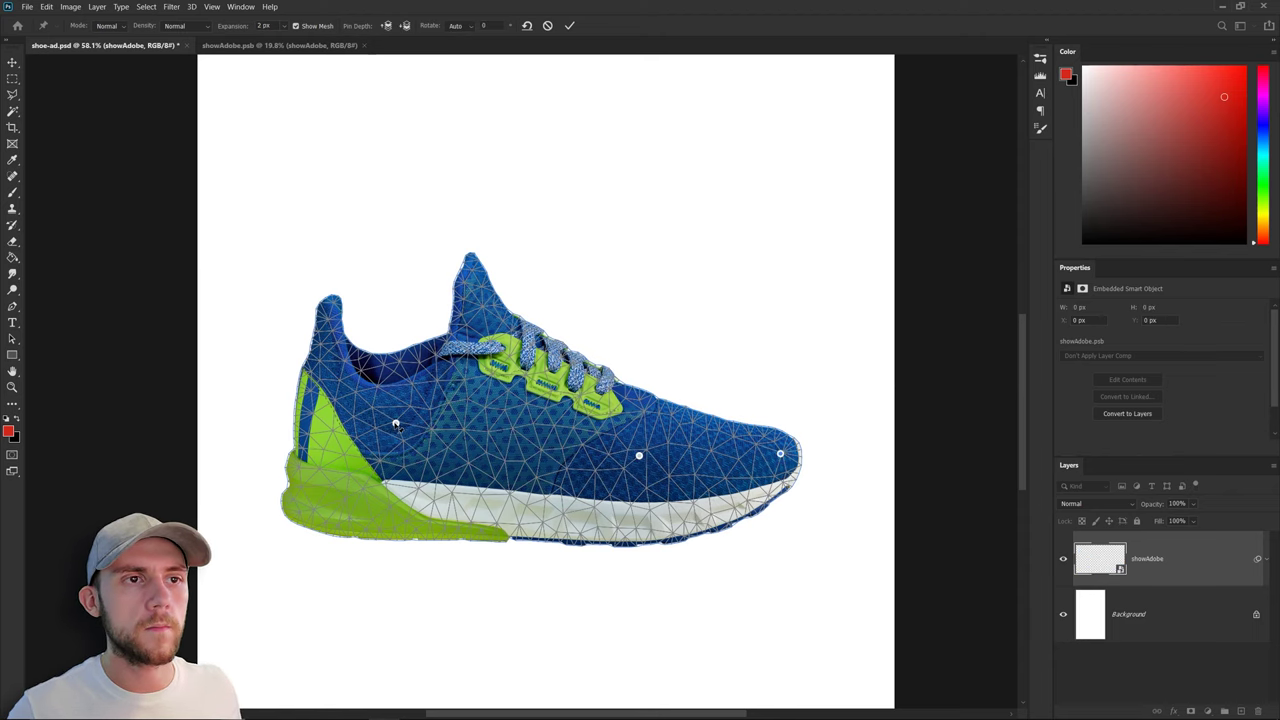
left_click_drag(399, 426, 438, 302)
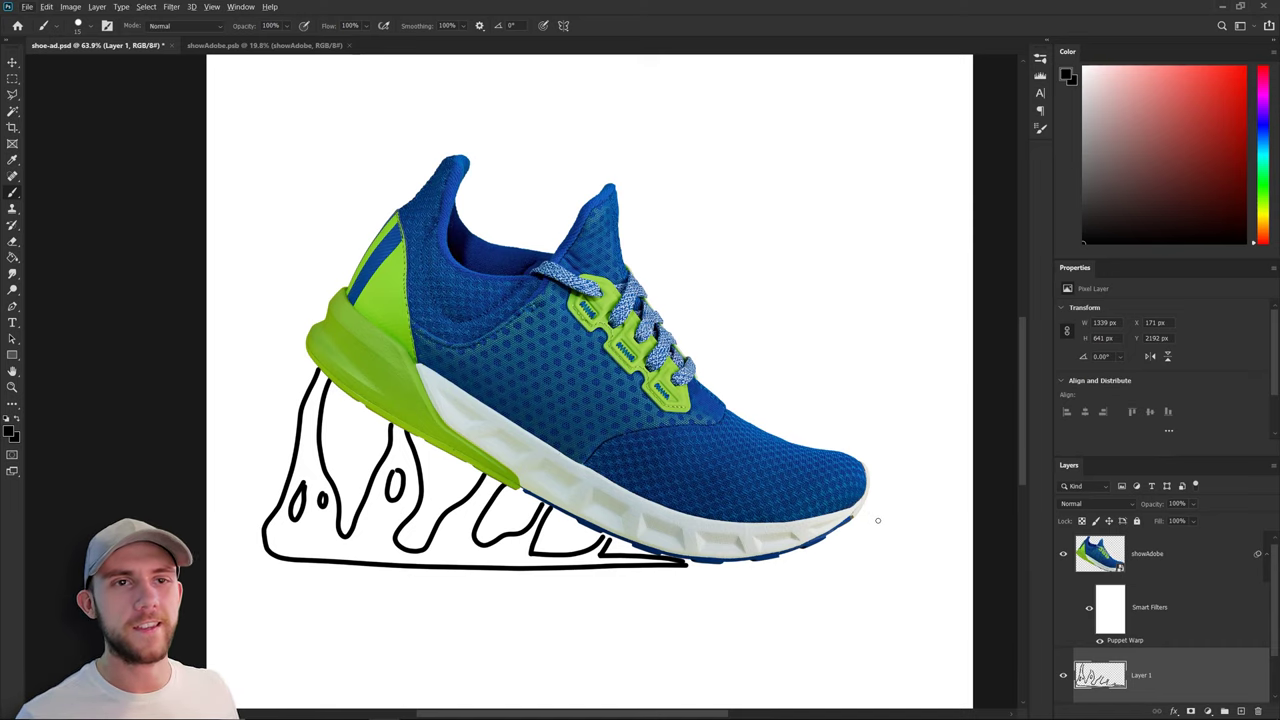
Use Liquify's Forward Warp to push the green heel into gooey dripping legs, resizing the brush with [ and ]
scroll(878, 520, "down", 1)
key("v")
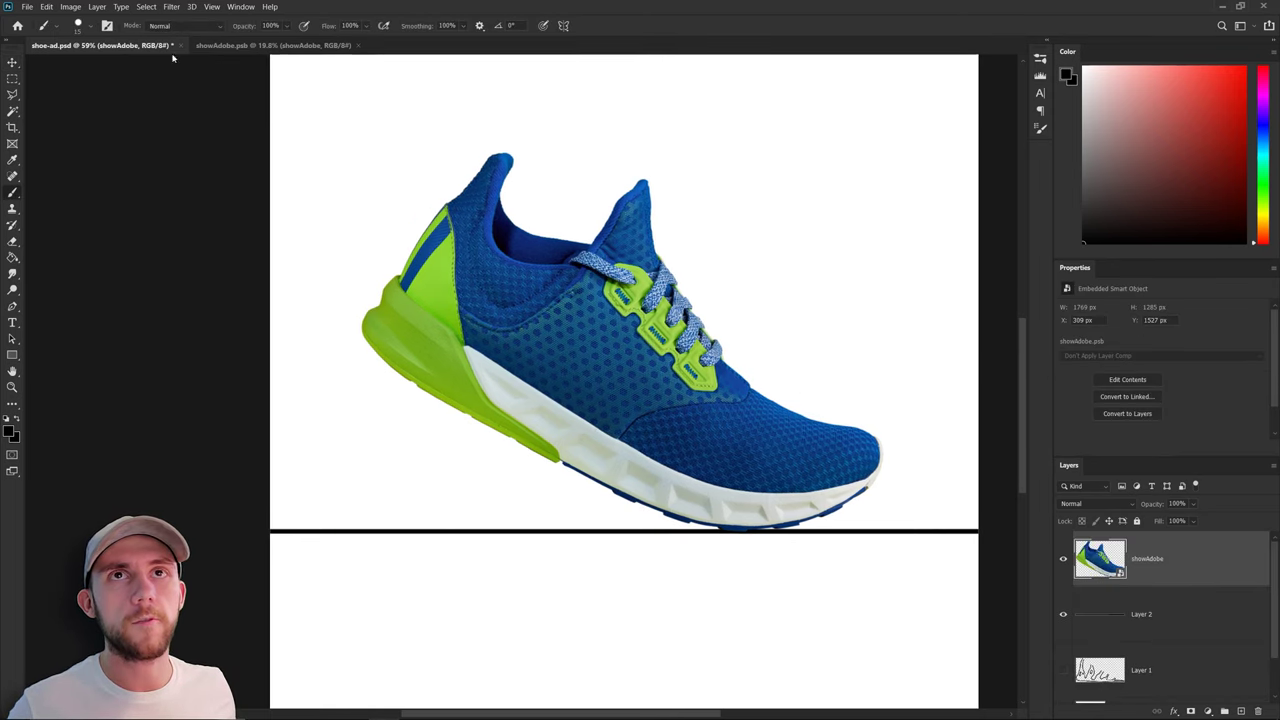
left_click(171, 7)
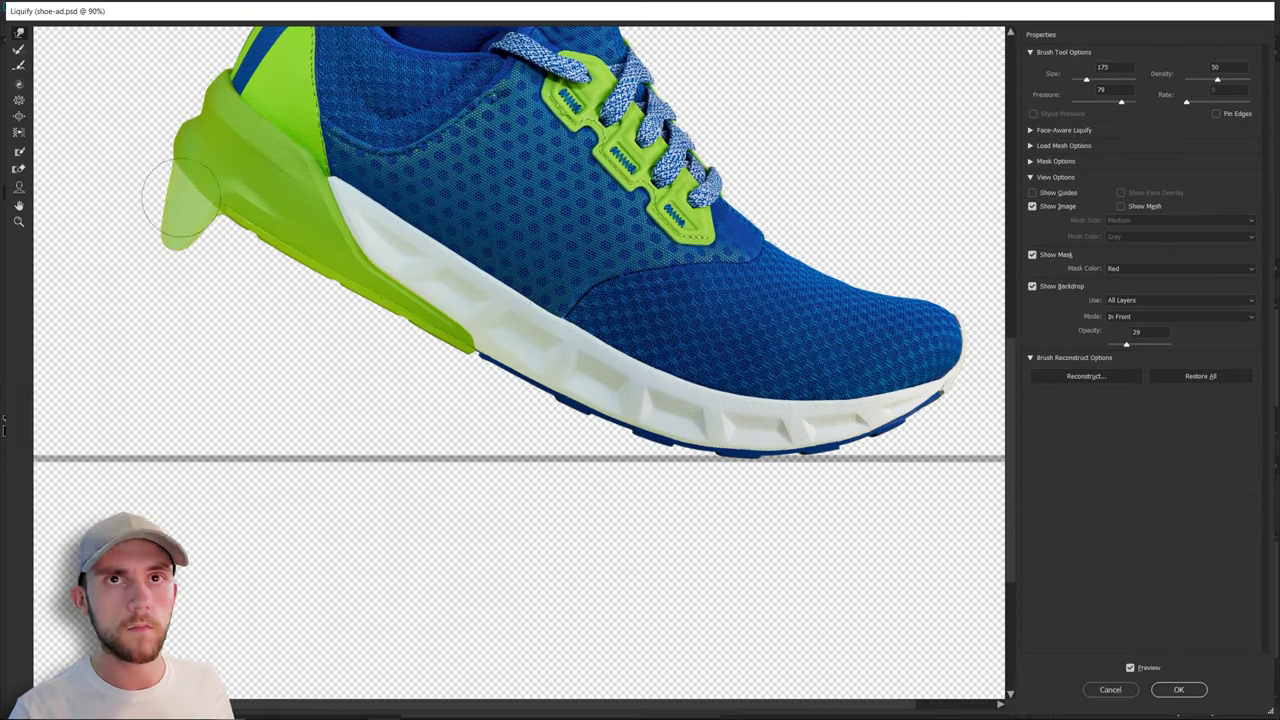
left_click_drag(157, 200, 129, 440)
mouse_move(270, 240)
left_mouse_down()
mouse_move(177, 300)
mouse_move(238, 357)
mouse_move(166, 423)
mouse_move(214, 434)
mouse_move(295, 310)
mouse_move(272, 352)
mouse_move(286, 386)
mouse_move(274, 400)
mouse_move(320, 366)
mouse_move(381, 349)
mouse_move(330, 450)
mouse_move(270, 445)
mouse_move(360, 420)
mouse_move(496, 440)
mouse_move(618, 423)
mouse_move(689, 453)
left_mouse_up()
key("[")
key("]")
key("]")
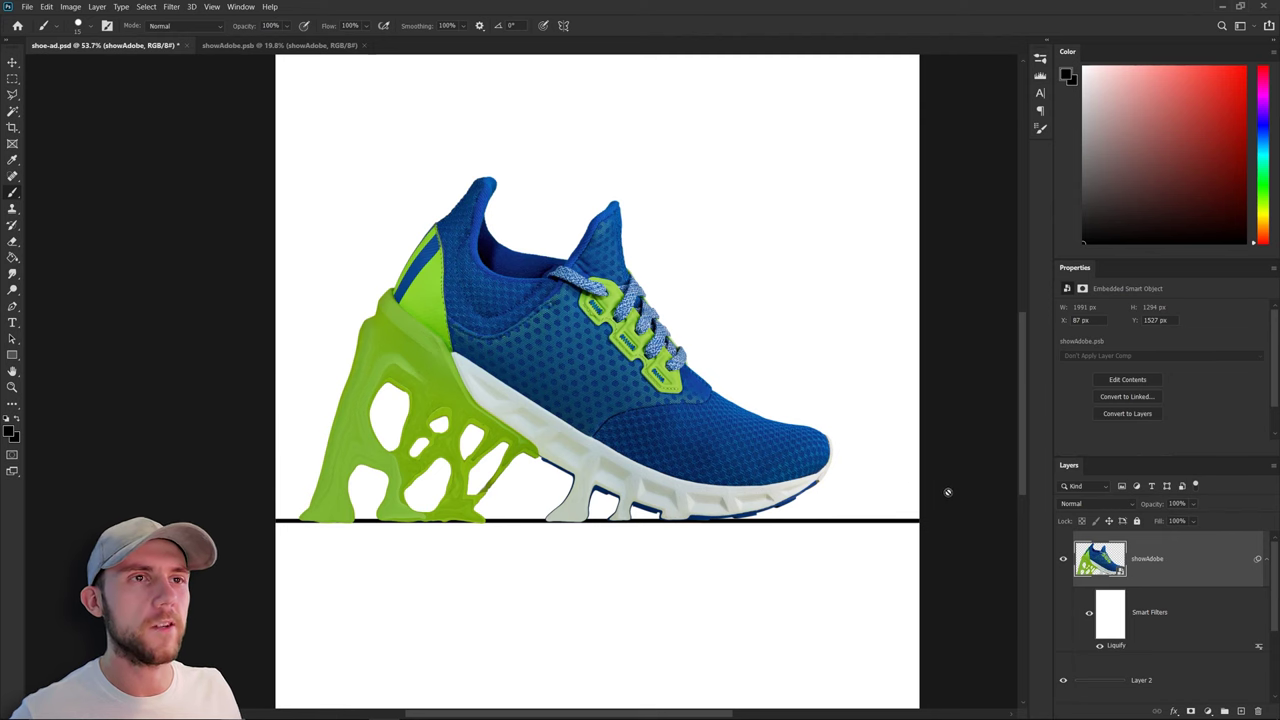
Add a Hue/Saturation adjustment shifting the shoe's Greens to orange-yellow (hue -121)
left_click(1207, 711)
left_click_drag(1160, 356, 1087, 369)
key("alt+2")
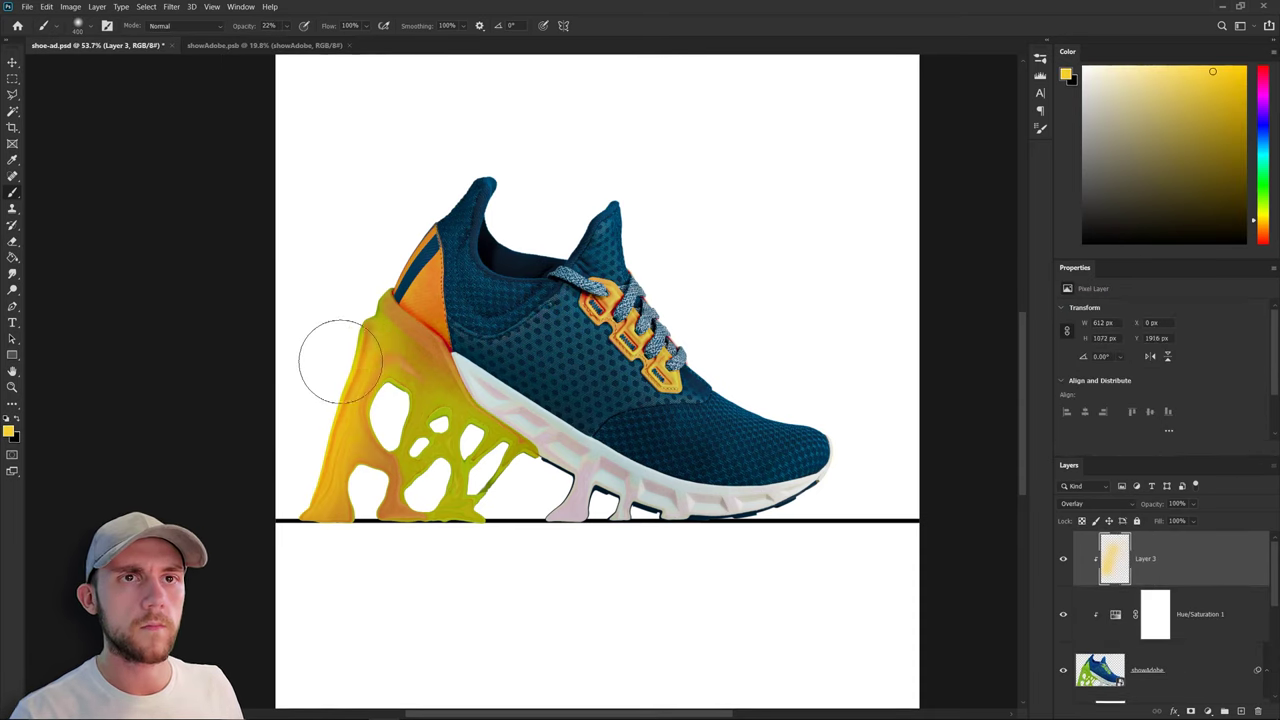
Paint orange shading over the heel on Overlay layers and shade the white sole with a soft brush
left_click_drag(329, 357, 320, 457)
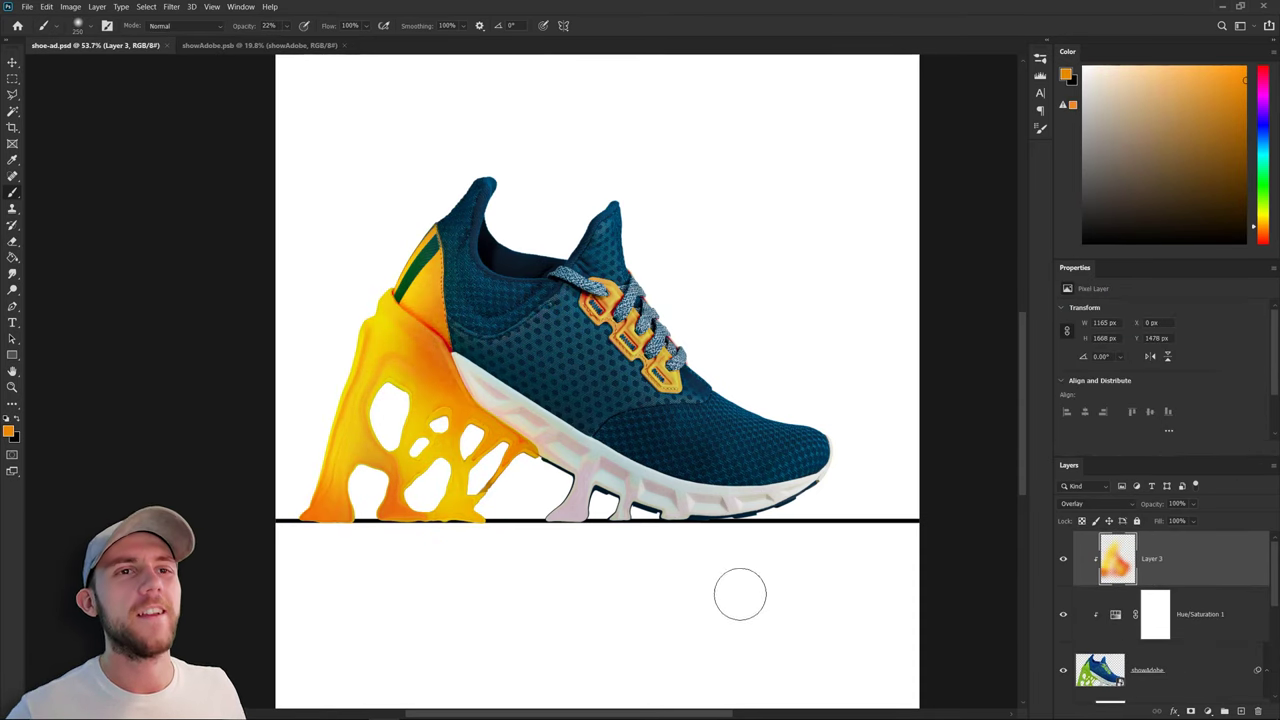
mouse_move(329, 277)
left_mouse_down()
mouse_move(541, 409)
mouse_move(370, 445)
mouse_move(486, 417)
mouse_move(464, 398)
mouse_move(542, 419)
mouse_move(449, 374)
mouse_move(534, 429)
mouse_move(525, 473)
mouse_move(601, 484)
mouse_move(548, 455)
left_mouse_up()
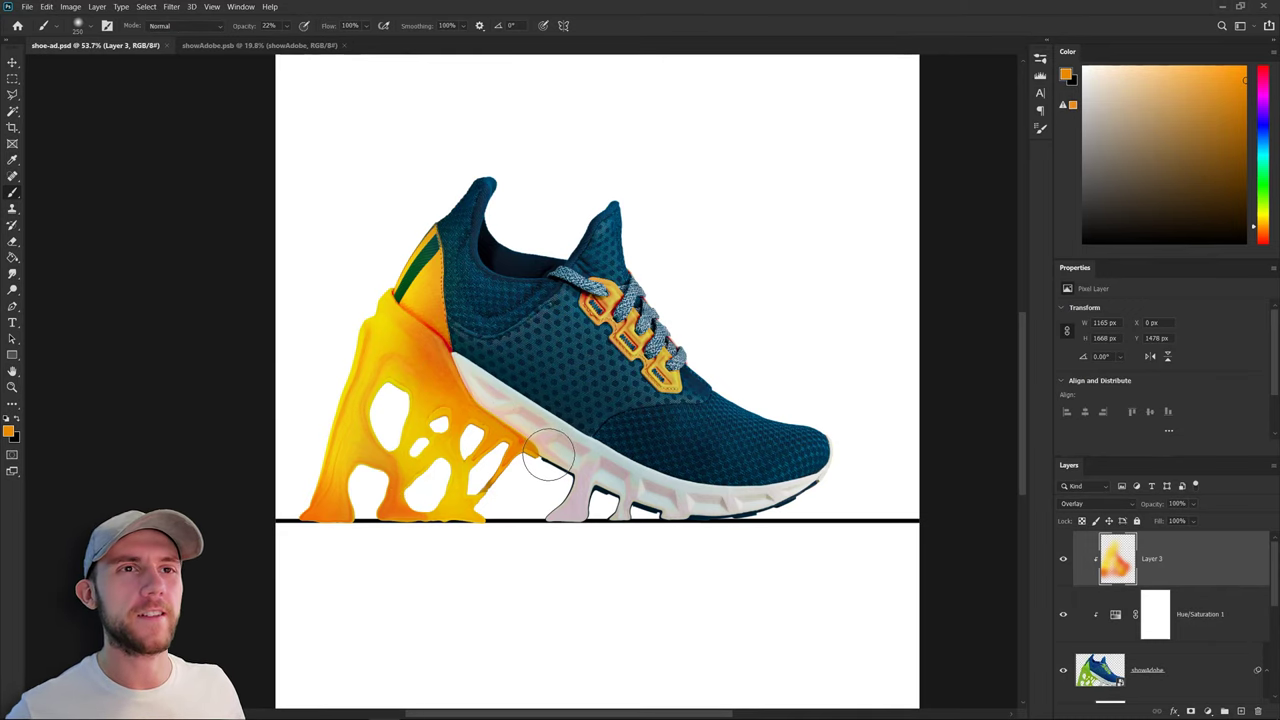
key("v")
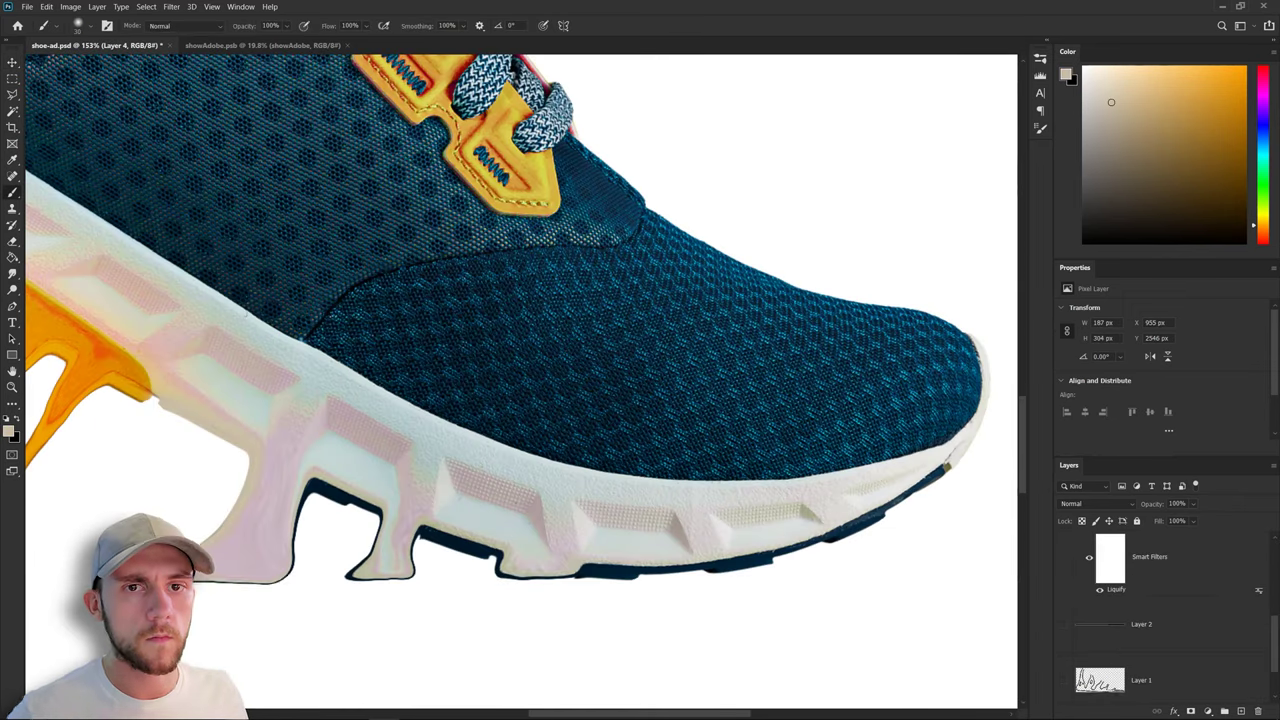
mouse_move(270, 530)
left_mouse_down()
mouse_move(480, 550)
mouse_move(950, 480)
left_mouse_up()
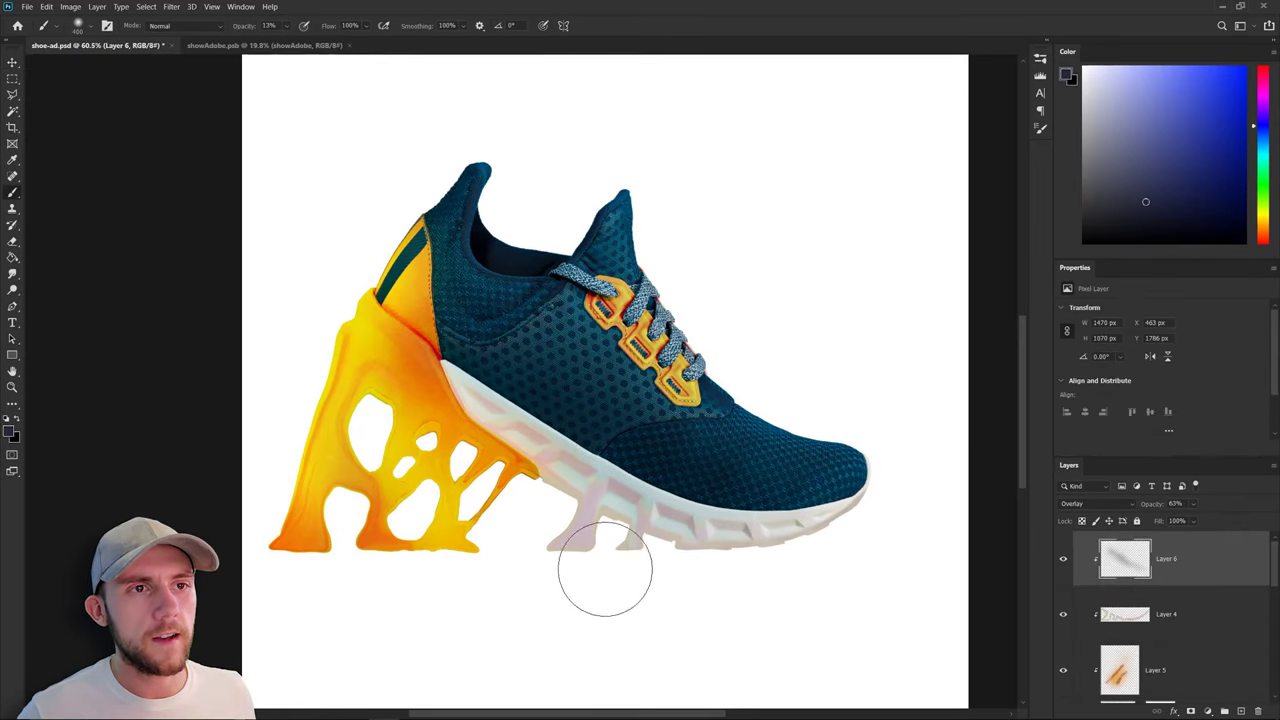
mouse_move(605, 568)
left_mouse_down()
mouse_move(581, 495)
mouse_move(610, 520)
mouse_move(573, 555)
mouse_move(648, 545)
mouse_move(613, 535)
mouse_move(787, 538)
mouse_move(779, 550)
mouse_move(574, 535)
mouse_move(516, 438)
mouse_move(490, 422)
mouse_move(599, 538)
mouse_move(816, 550)
mouse_move(849, 564)
mouse_move(783, 551)
left_mouse_up()
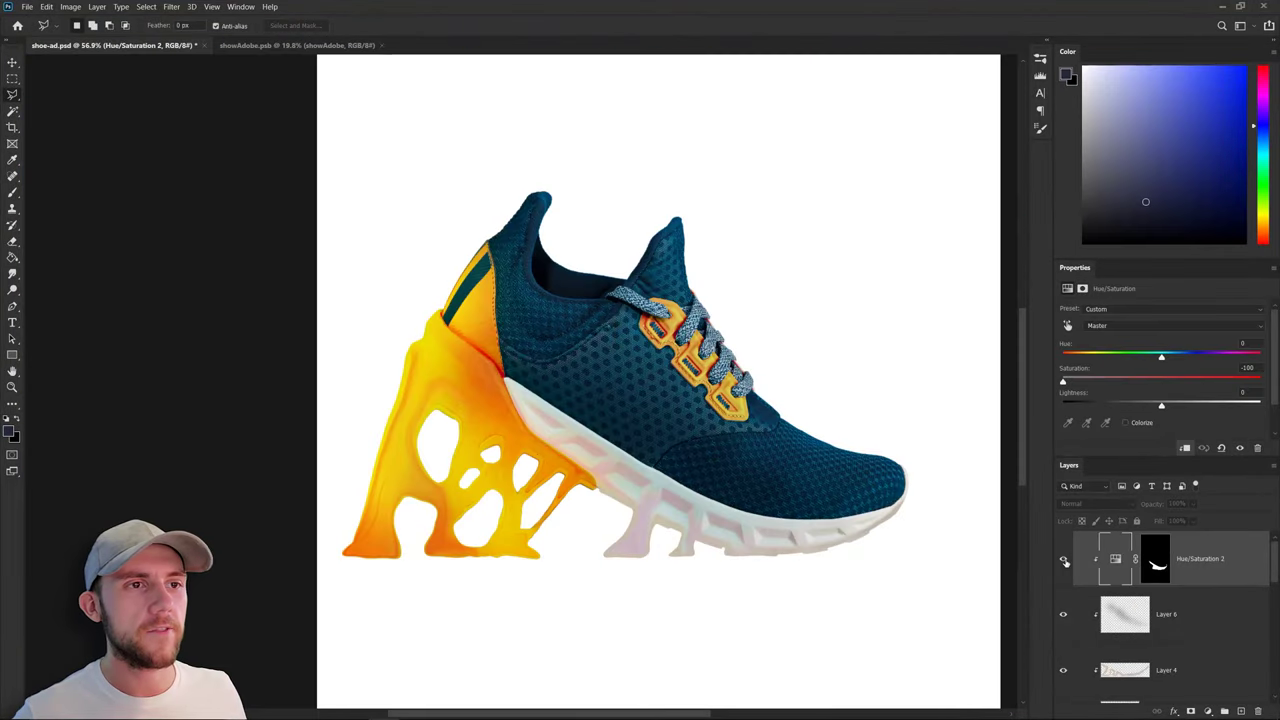
Turn on the -100 saturation Hue/Saturation layer that neutralises the sole
left_click(1064, 562)
scroll(780, 580, "down", 2)
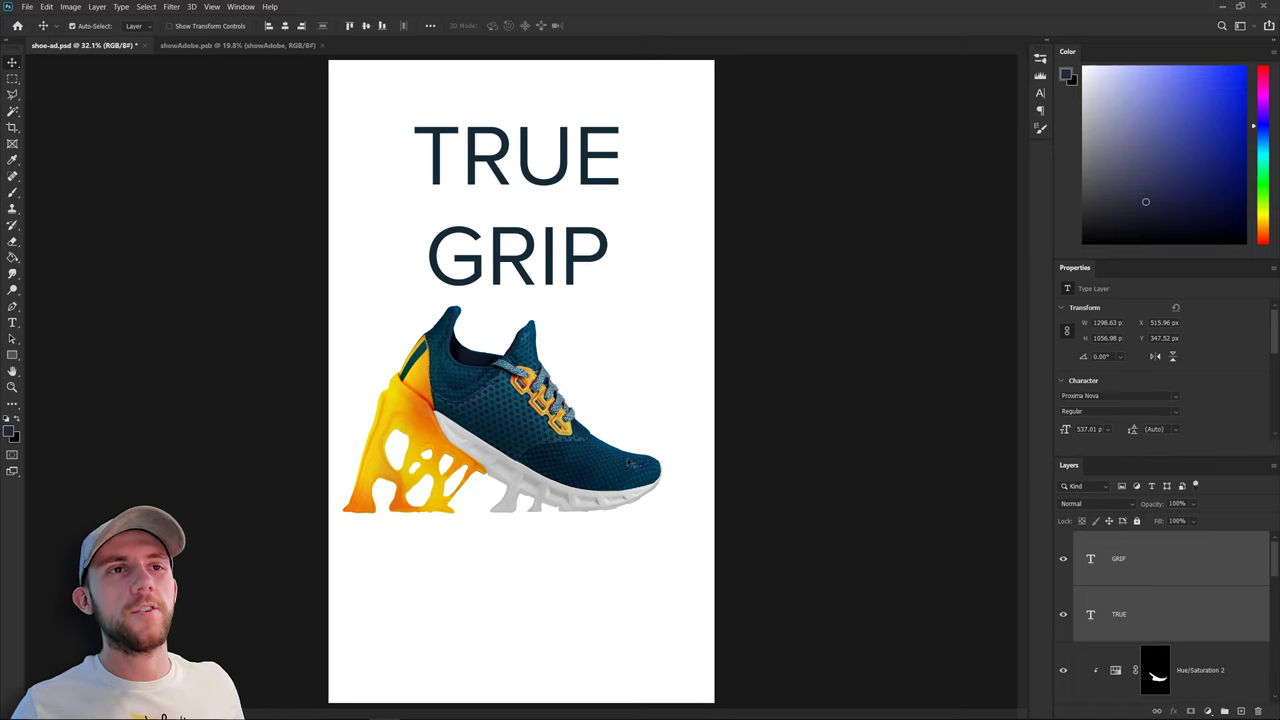
Move GRIP below the sneaker and enlarge it, then nudge TRUE down slightly
left_click(612, 280, "ctrl")
key("ctrl+t")
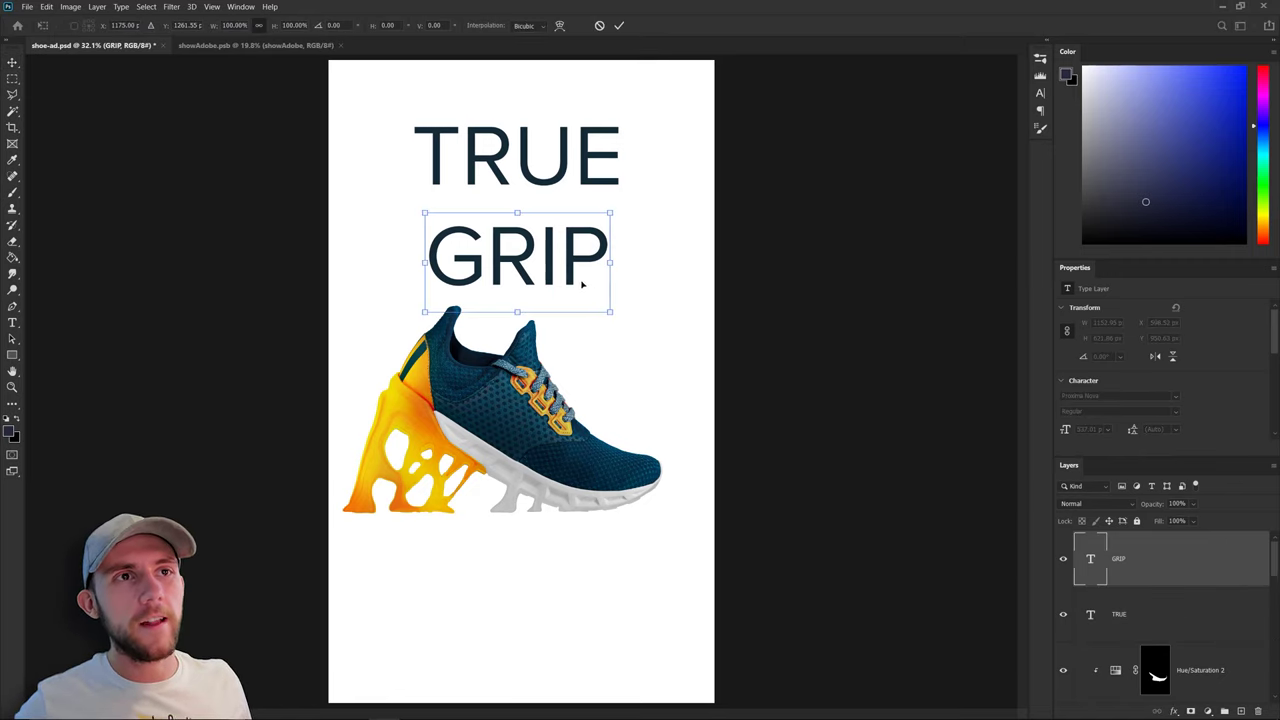
left_click_drag(572, 255, 608, 591)
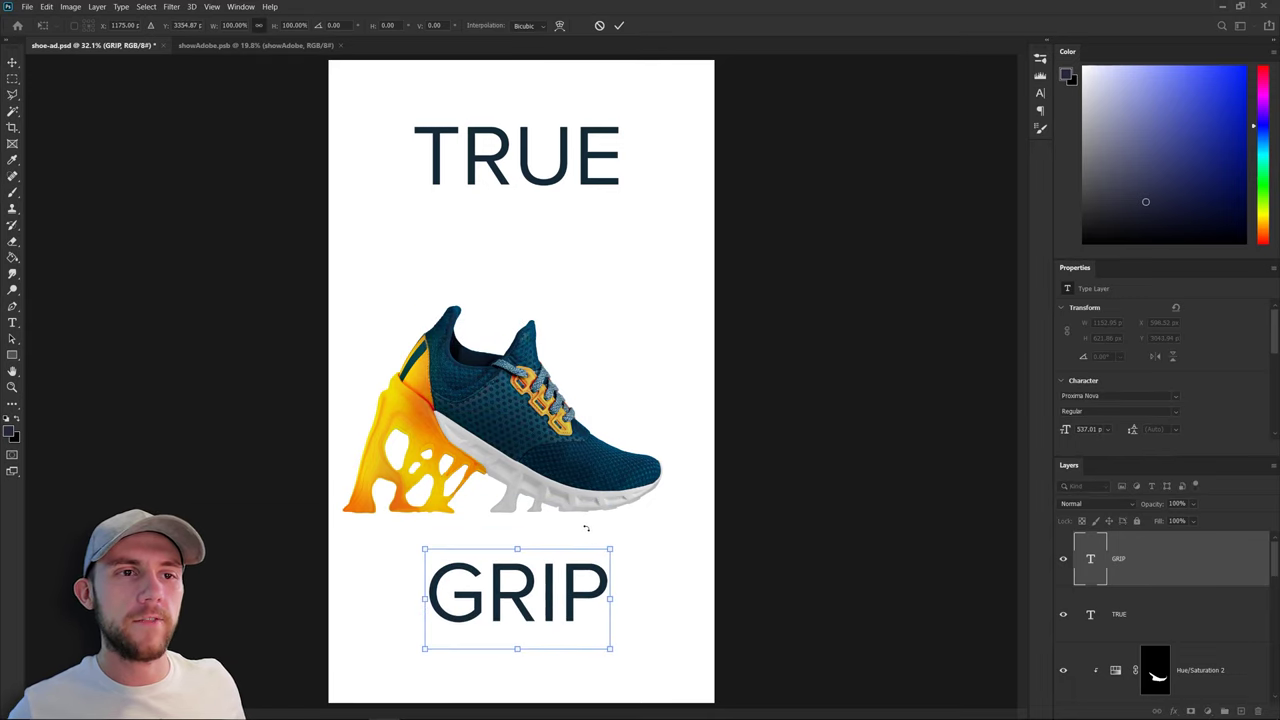
left_click_drag(612, 598, 694, 566)
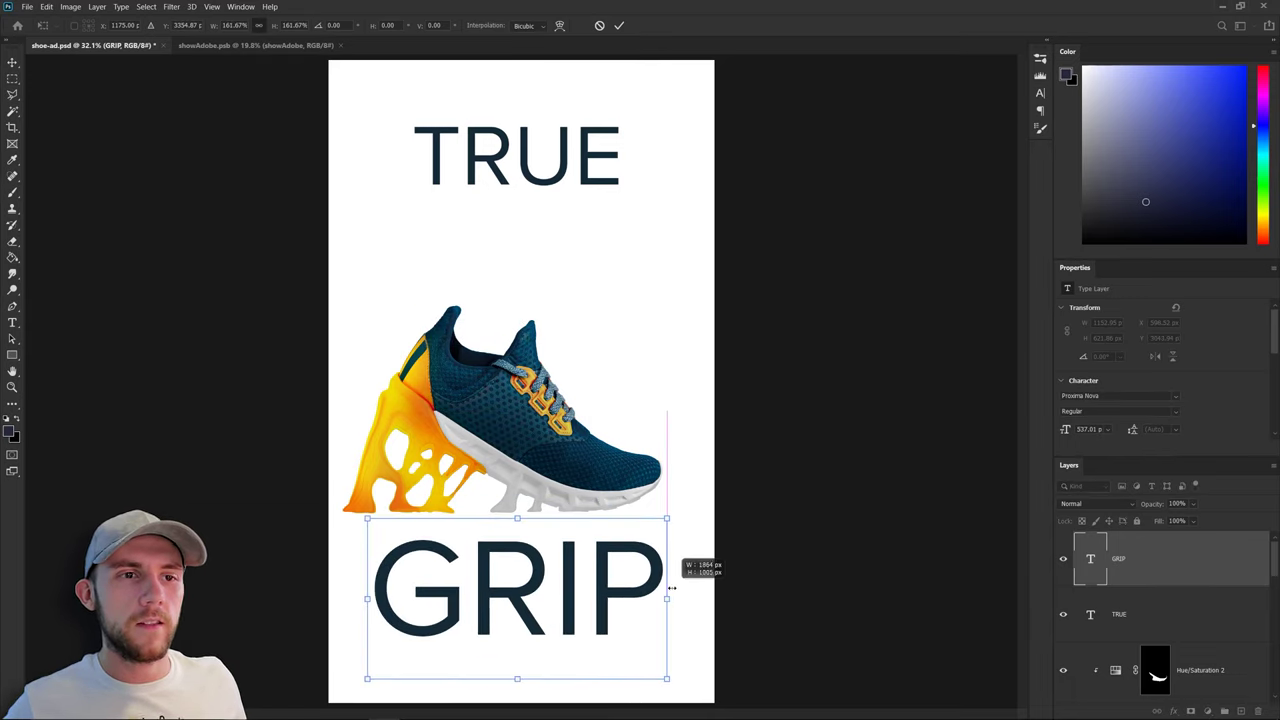
key("Return")
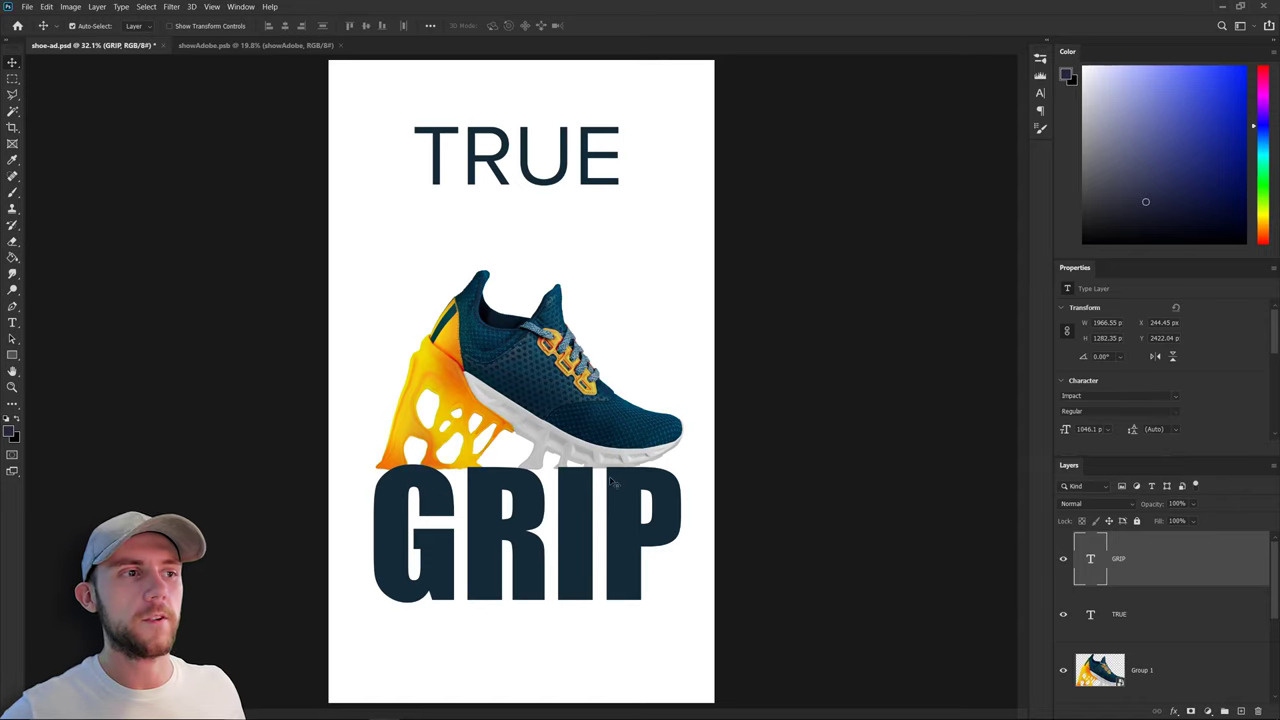
left_click_drag(595, 195, 595, 222)
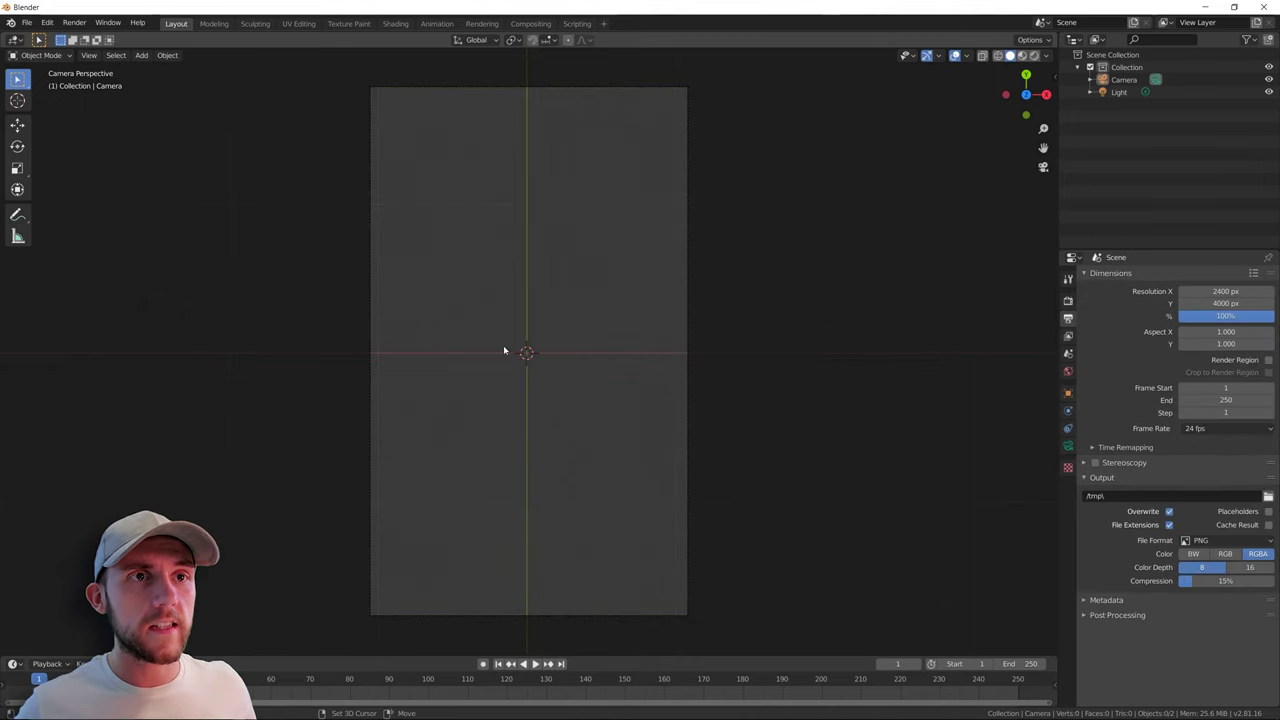
Add a plane and scale it to fill the portrait camera frame
key("shift+a")
mouse_move(503, 345)
left_click(576, 350)
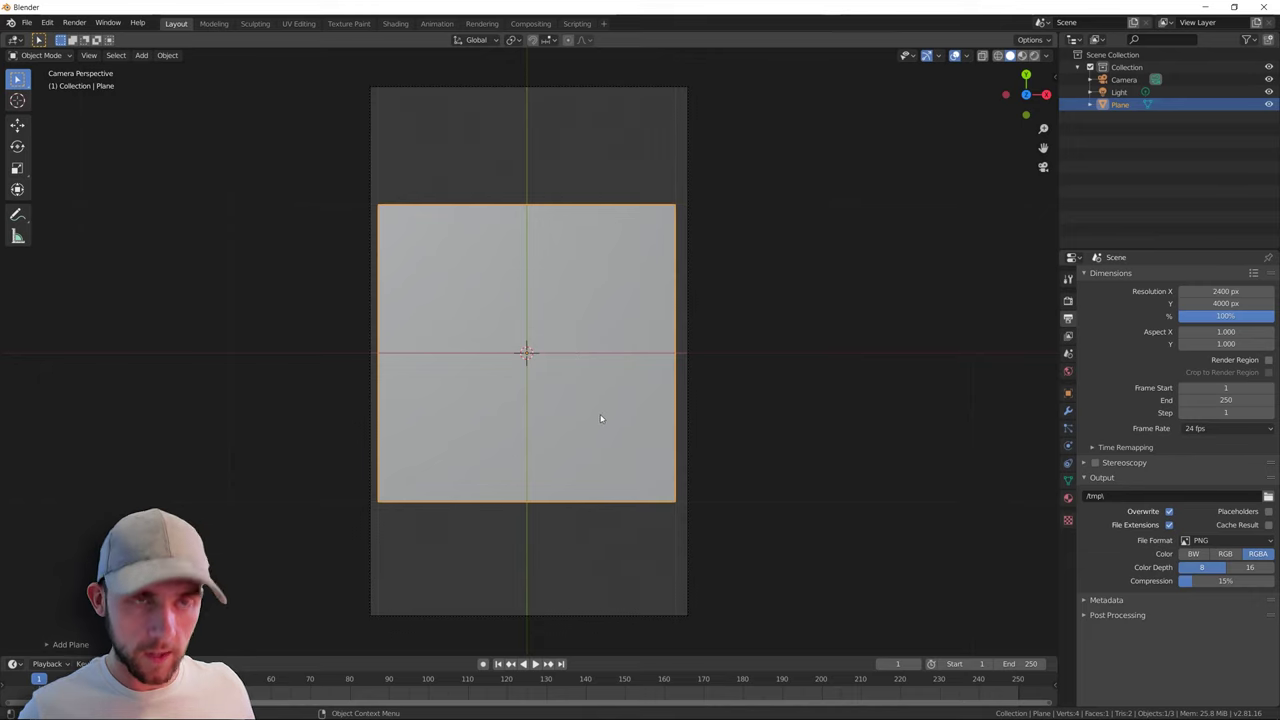
key("s")
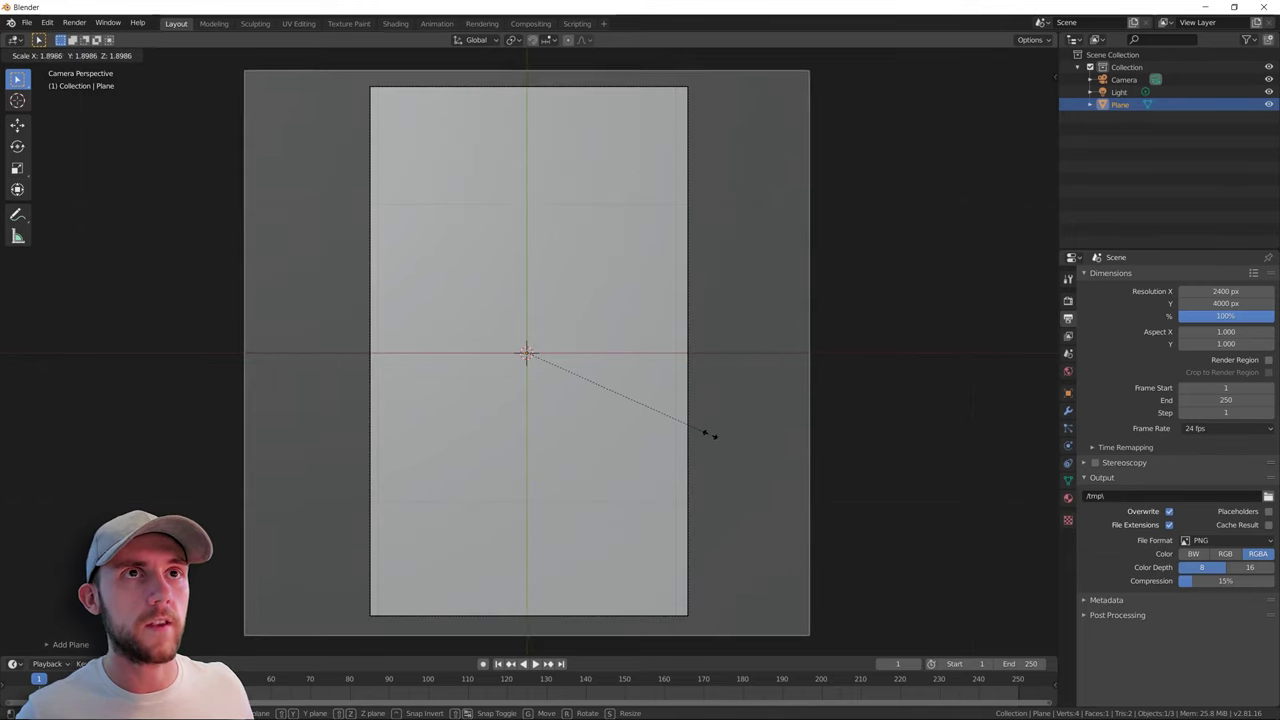
left_click(710, 435)
key("alt+a")
Add the TRUE and GRIP text objects and orbit the view to see them at an angle
key("shift+a")
mouse_move(529, 356)
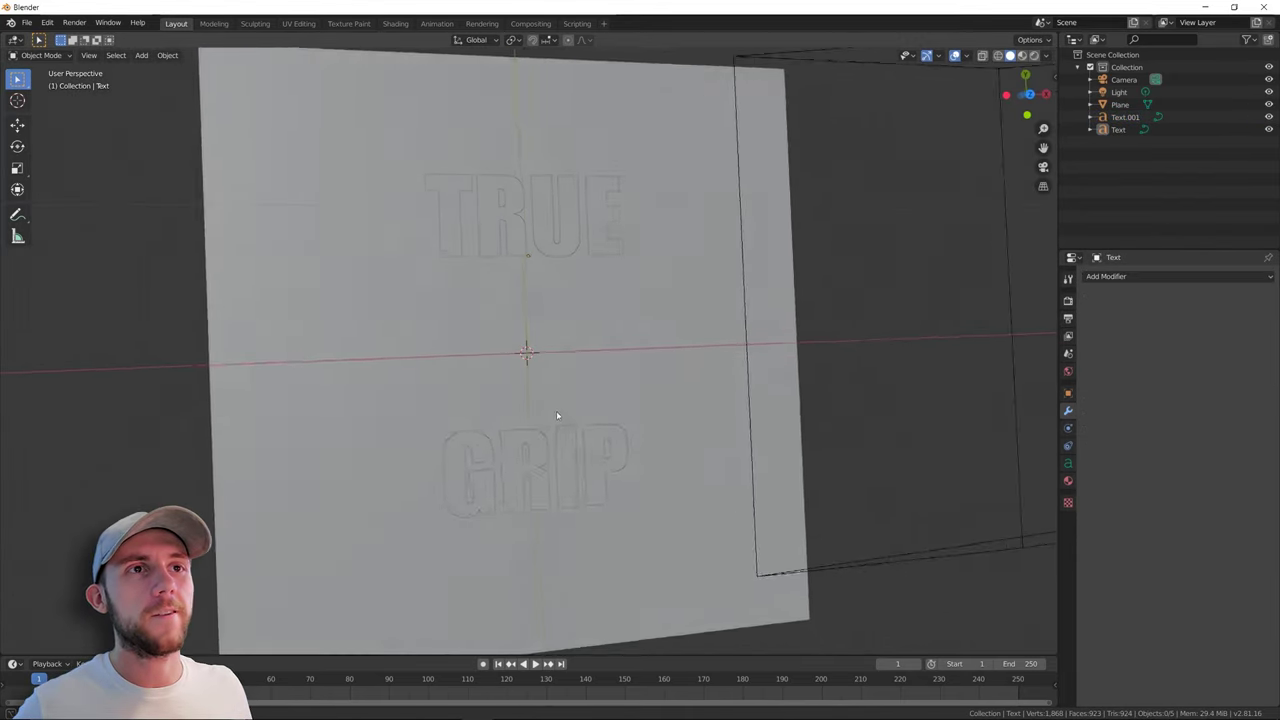
left_click_drag(557, 415, 683, 429)
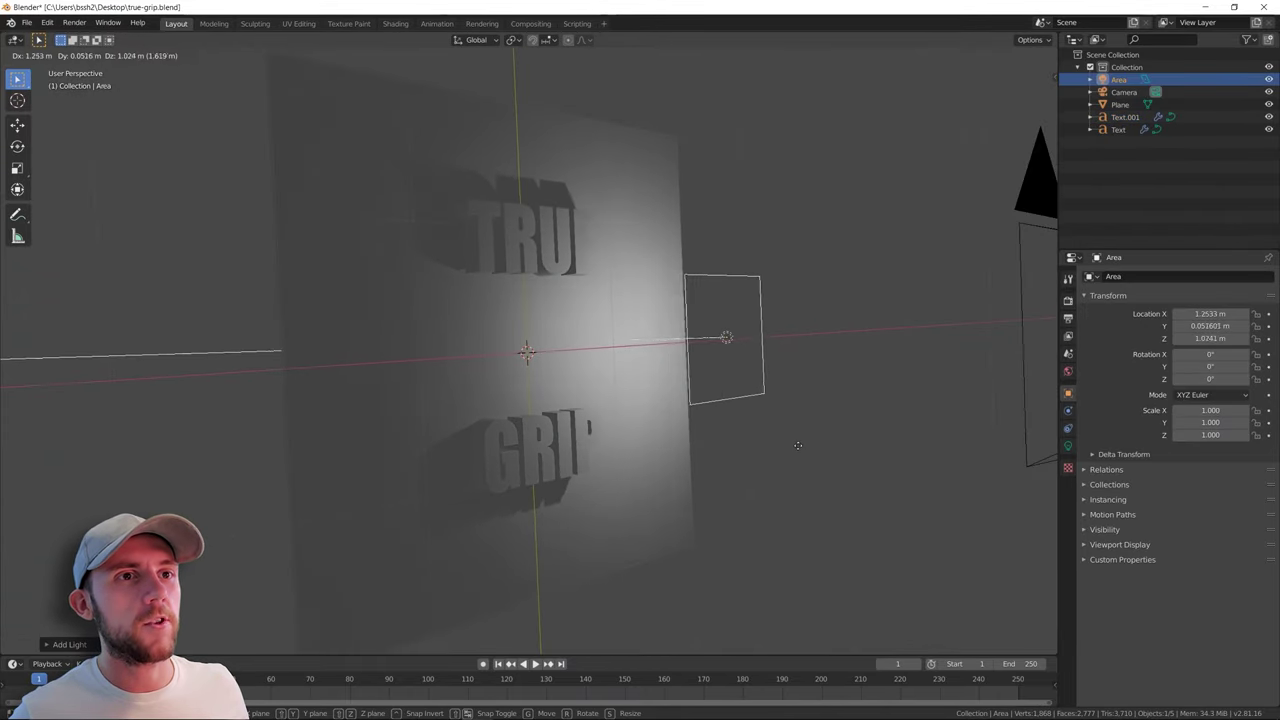
Move the area light over the text from top view, raise it on Z, and scale it to 3.522
left_click(805, 410)
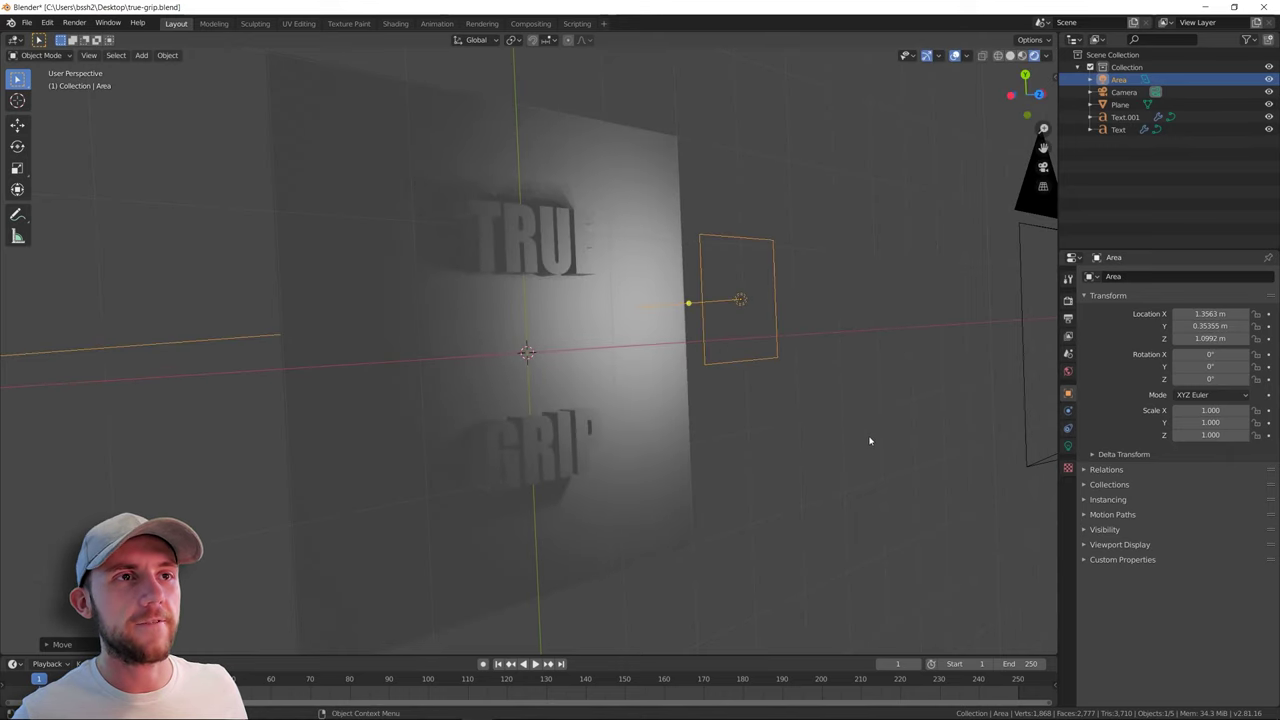
key("KP_7")
key("g")
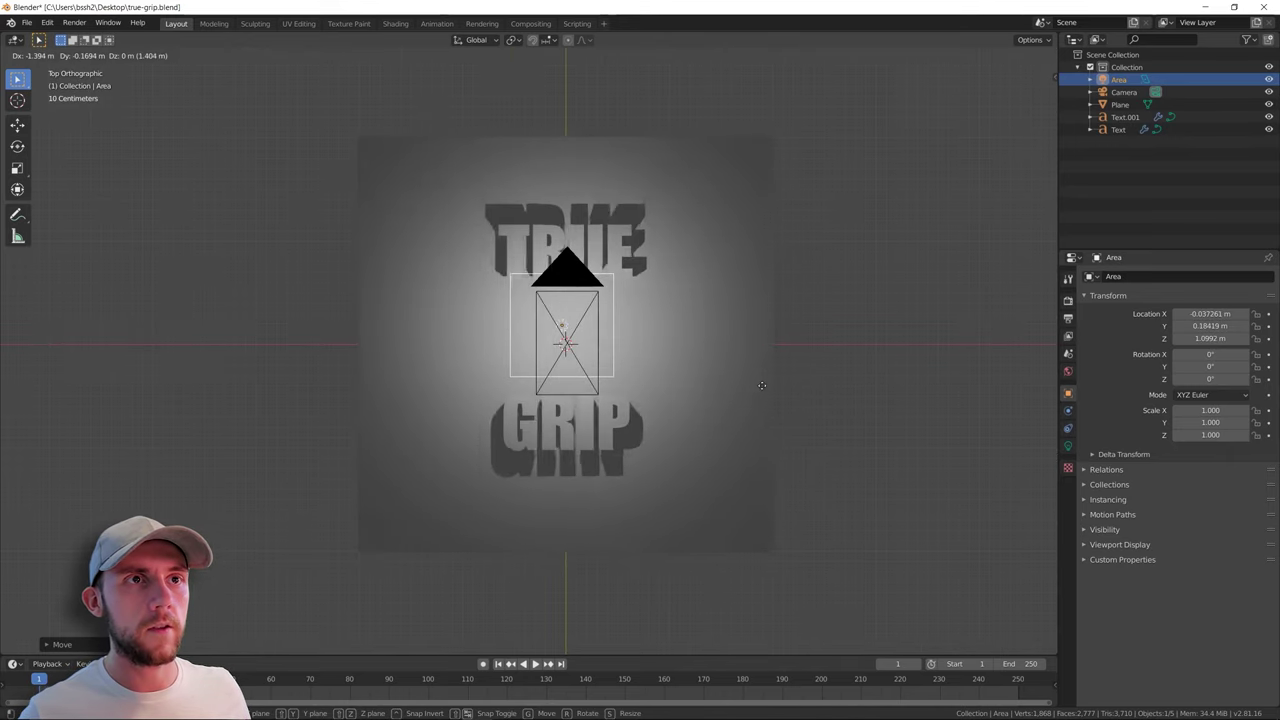
left_click(762, 385)
key("g")
key("z")
key("s")
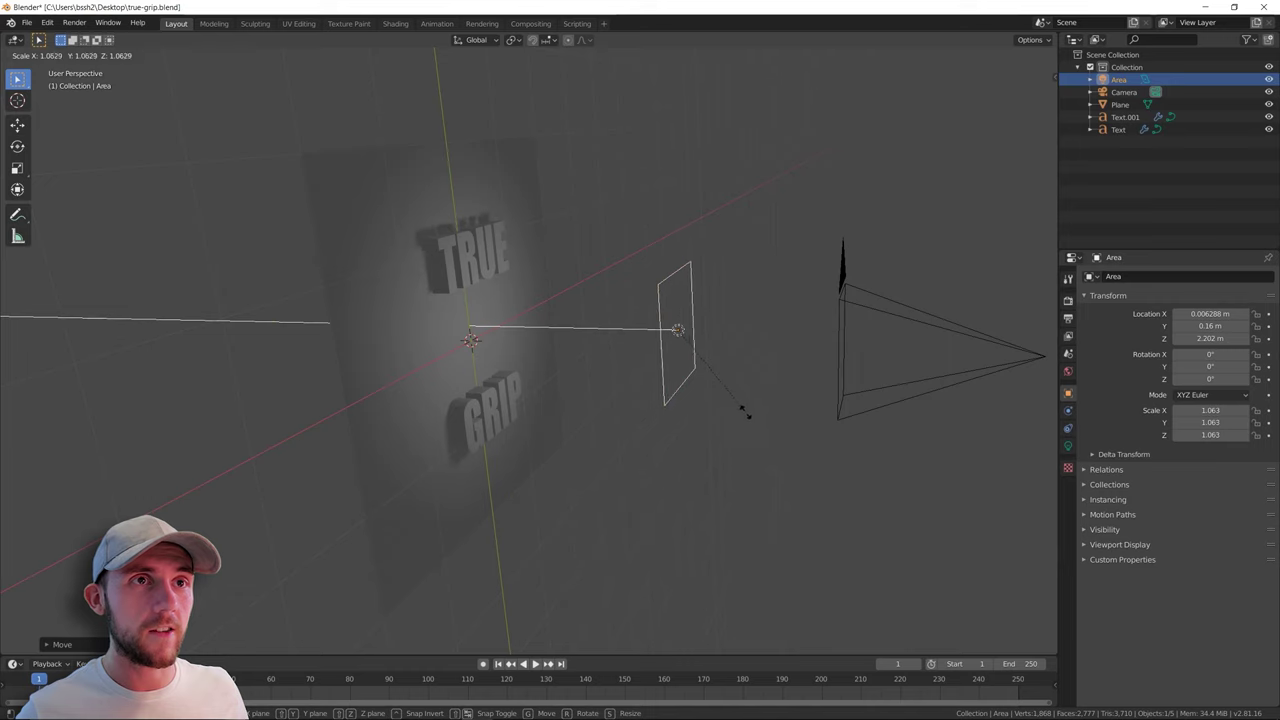
left_click(895, 529)
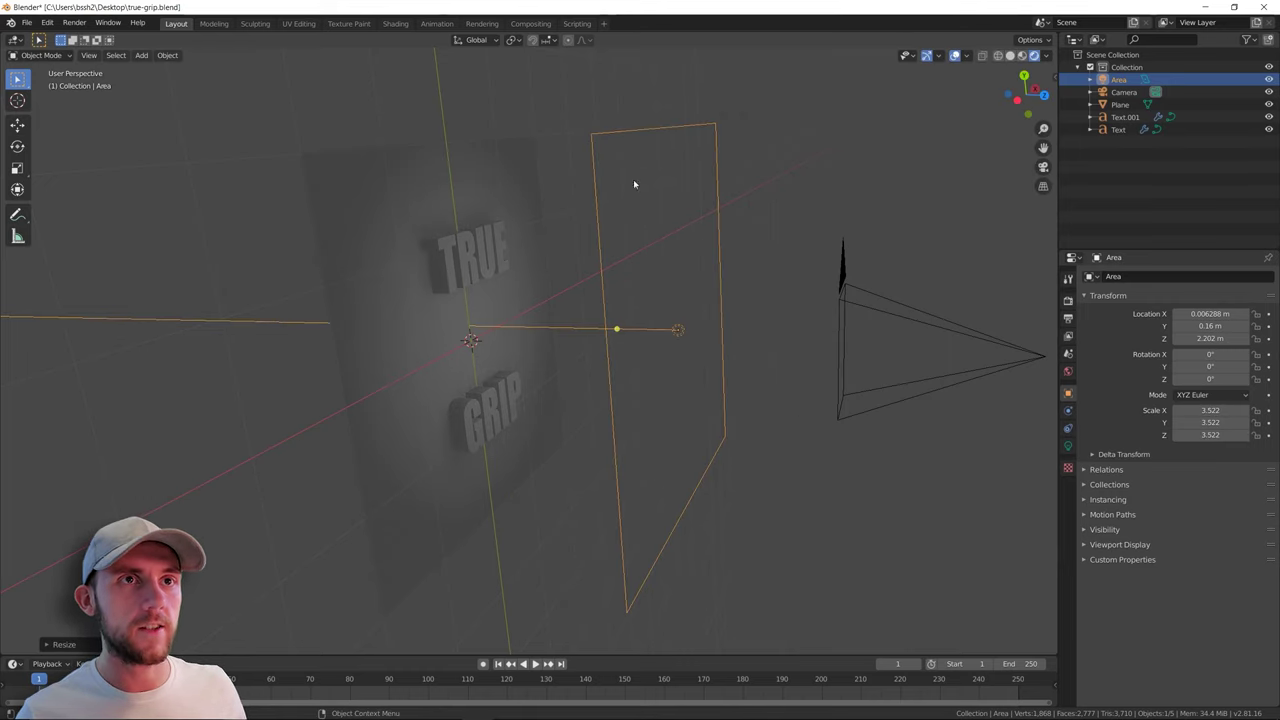
Check the camera view and light settings, then select GRIP, TRUE and the backdrop plane in turn
key("KP_0")
left_click(1068, 446)
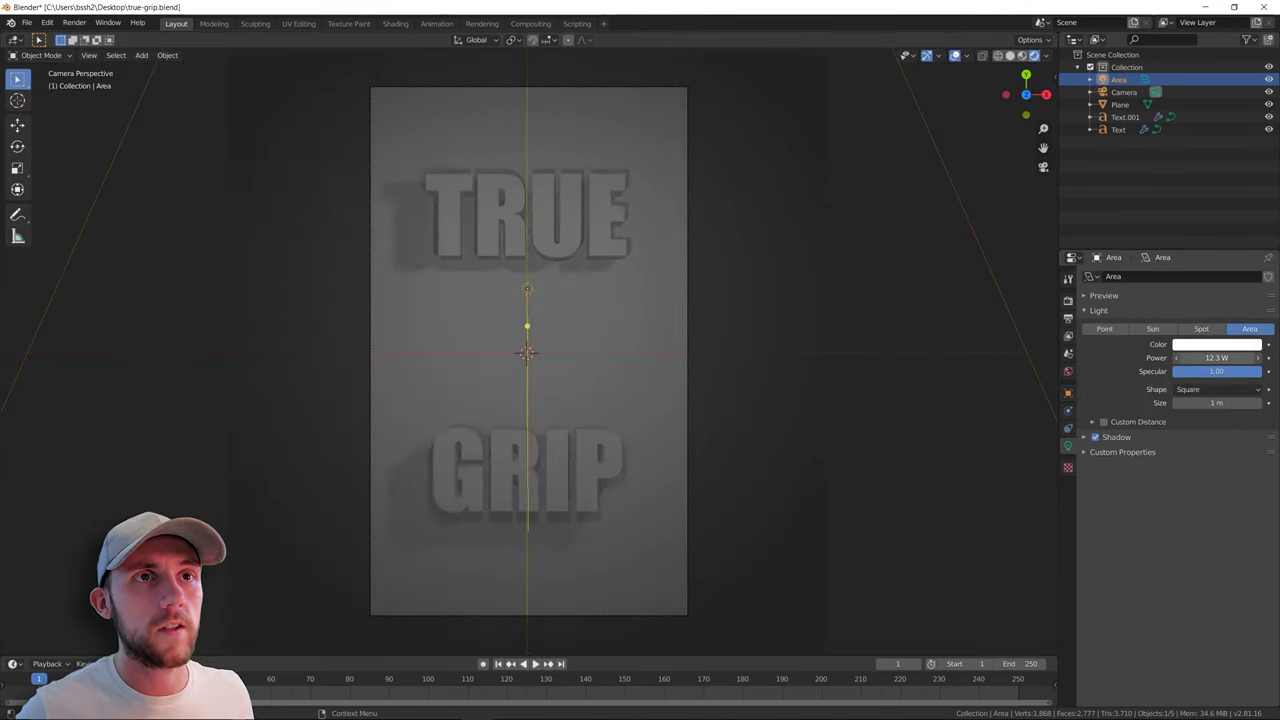
left_click(455, 480)
left_click(595, 232)
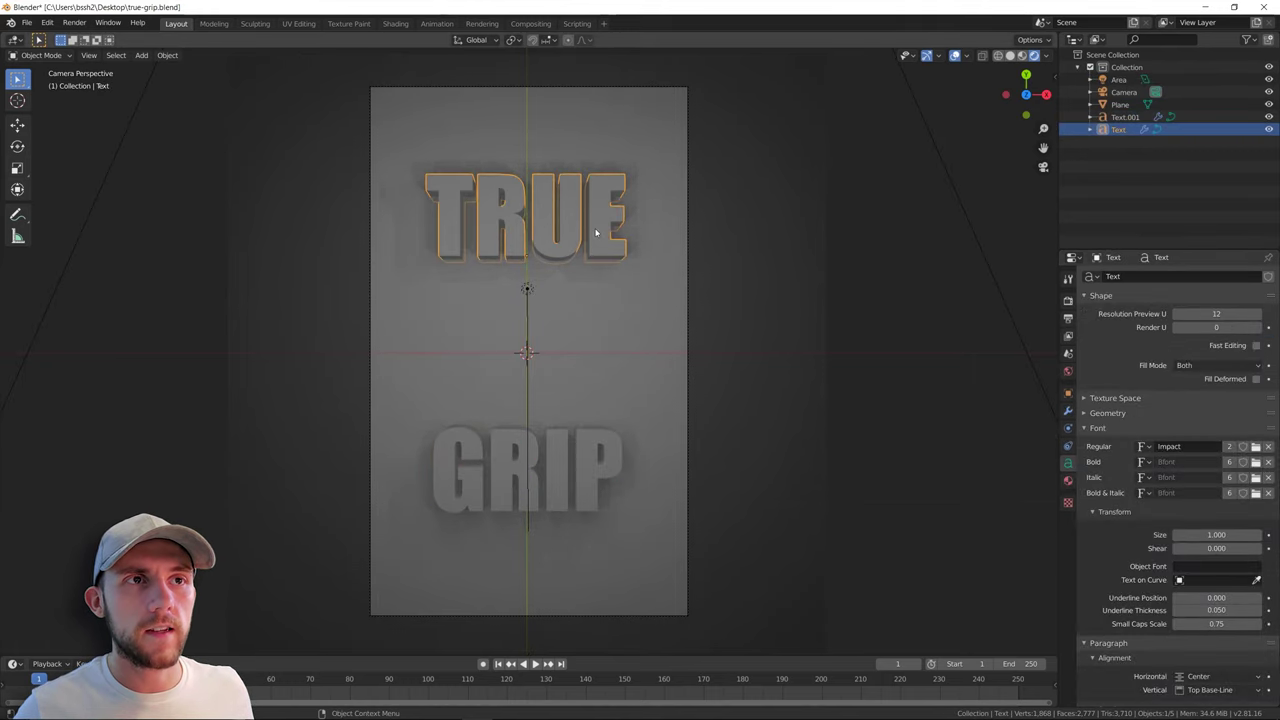
left_click(611, 333)
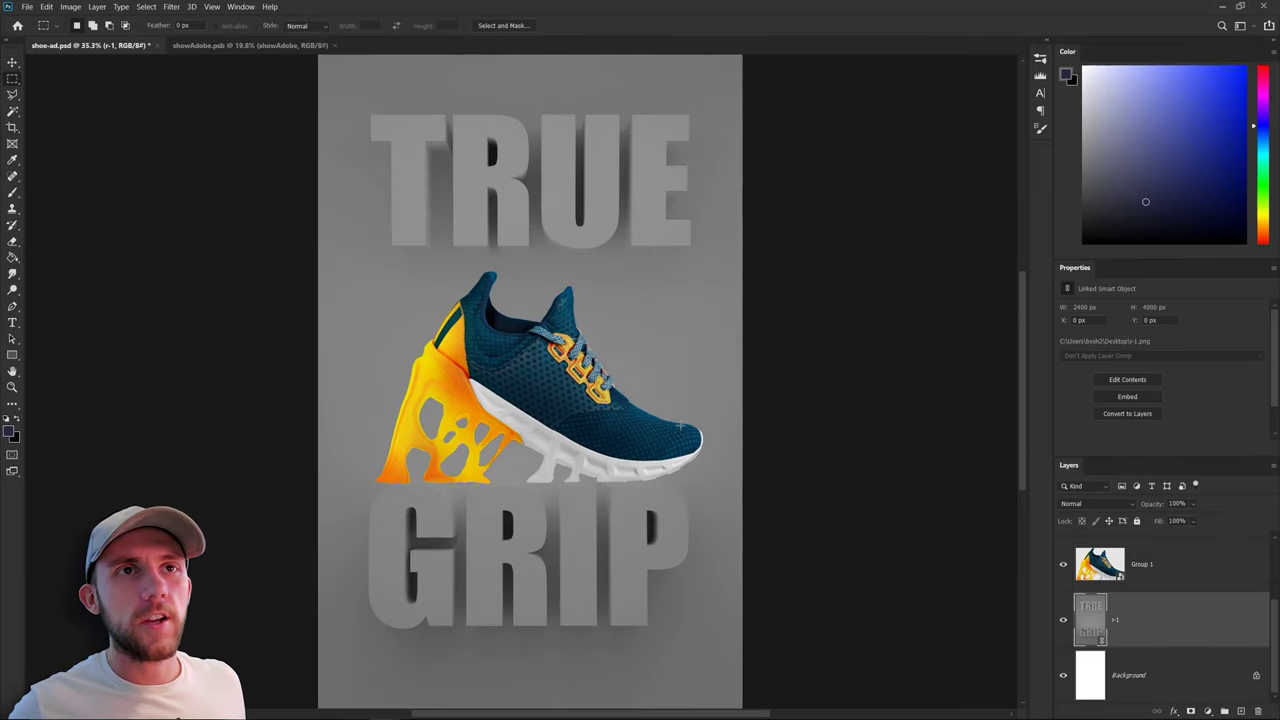
Select the render area under the shoe, zoom in to inspect GRIP, then fit the whole poster
left_click_drag(732, 87, 688, 588)
scroll(632, 430, "up", 3)
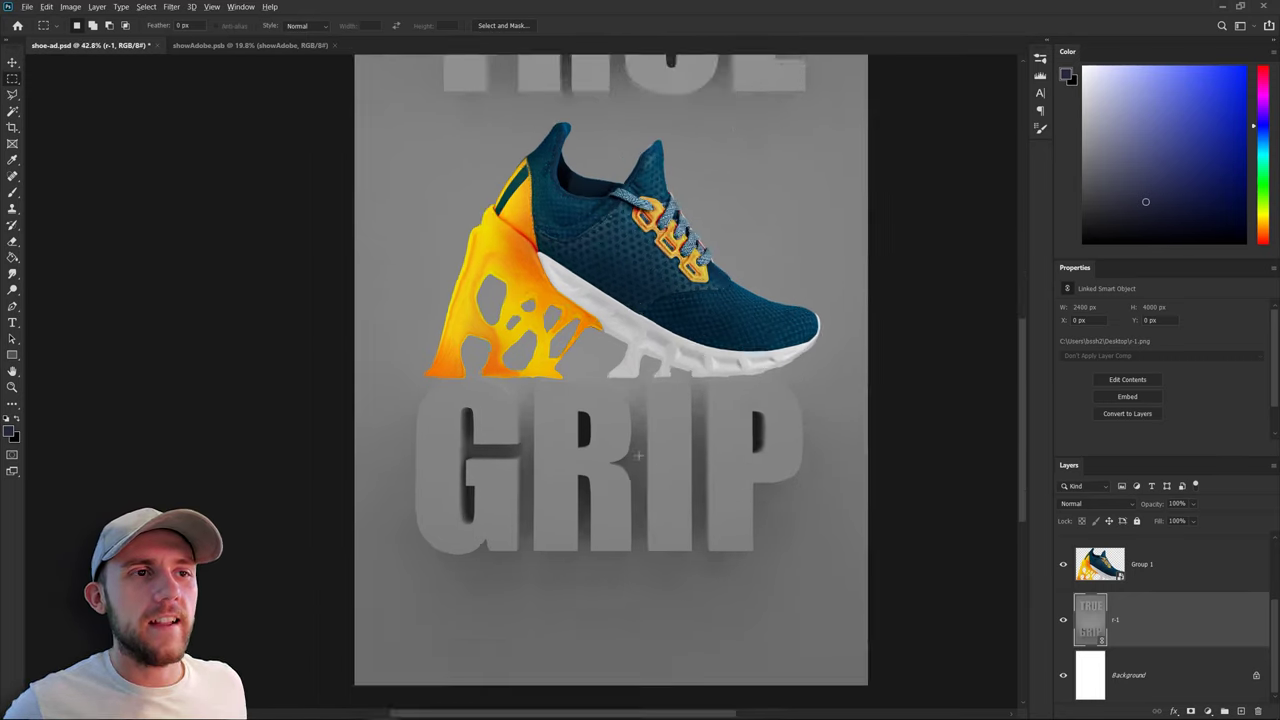
scroll(632, 430, "up", 2)
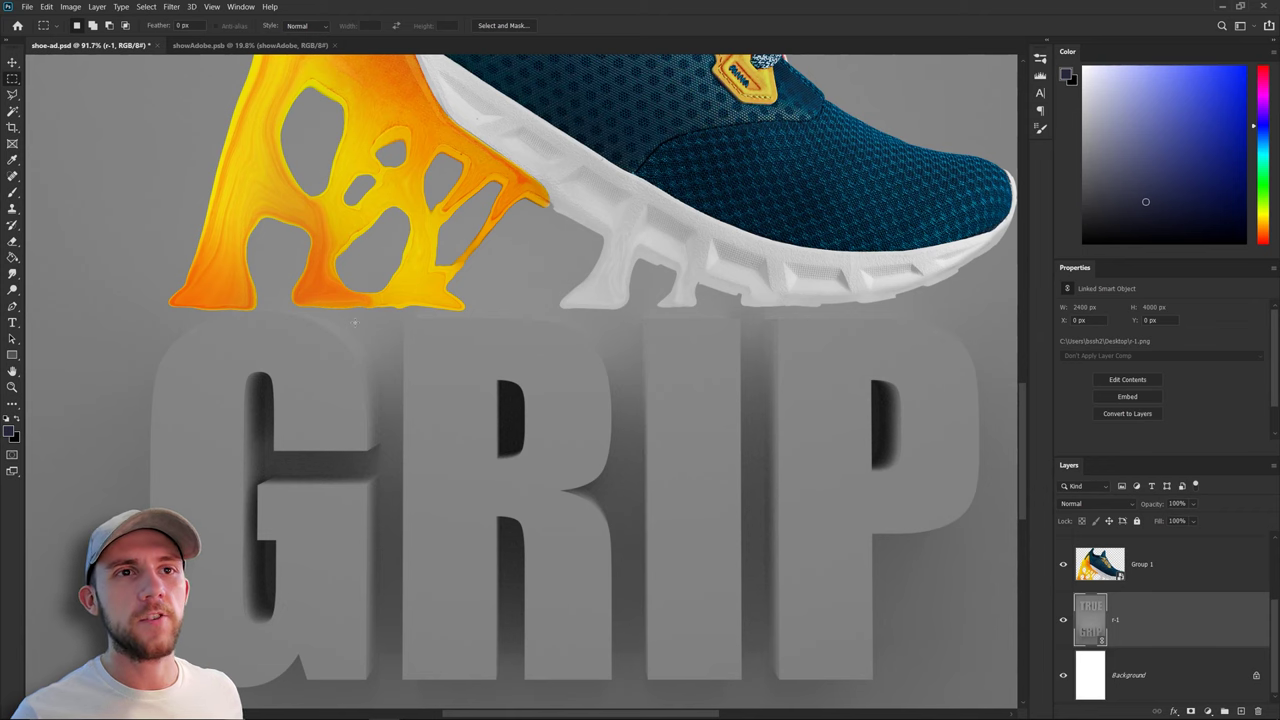
scroll(505, 316, "up", 2)
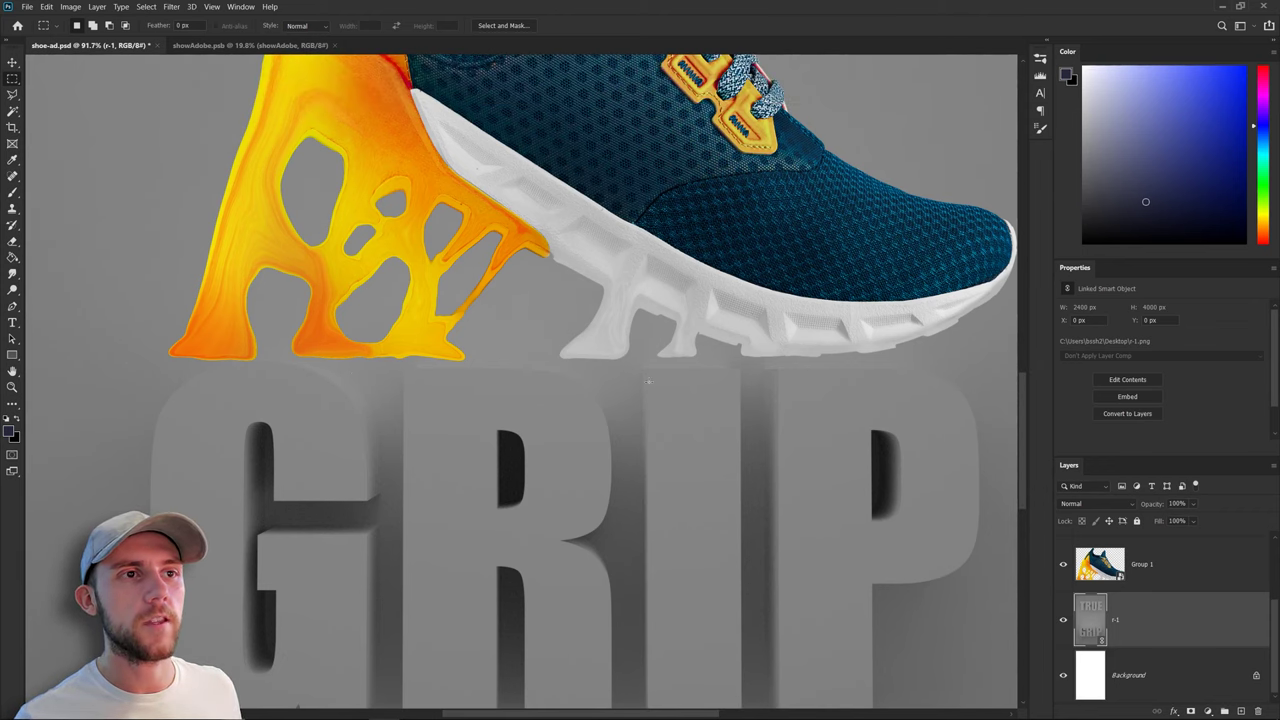
key("ctrl+0")
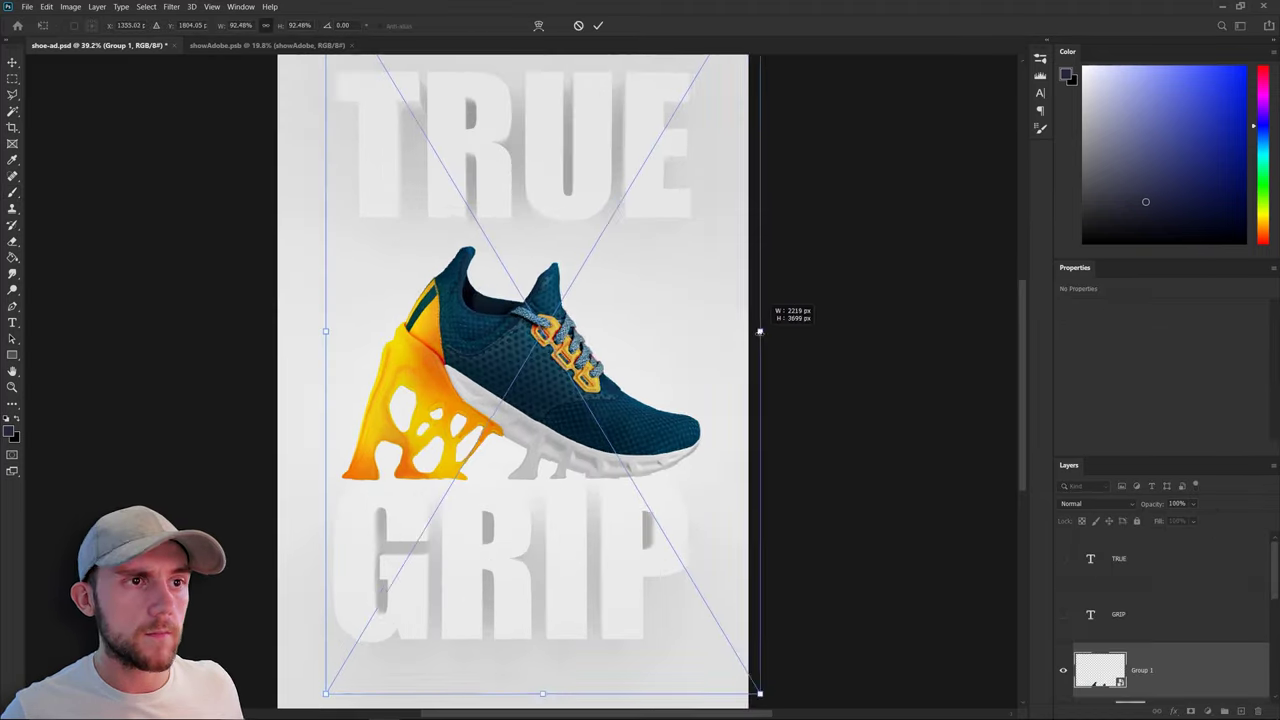
Nudge the shoe group down and use Liquify to push the gooey sole onto the GRIP letters
left_click_drag(680, 417, 680, 426)
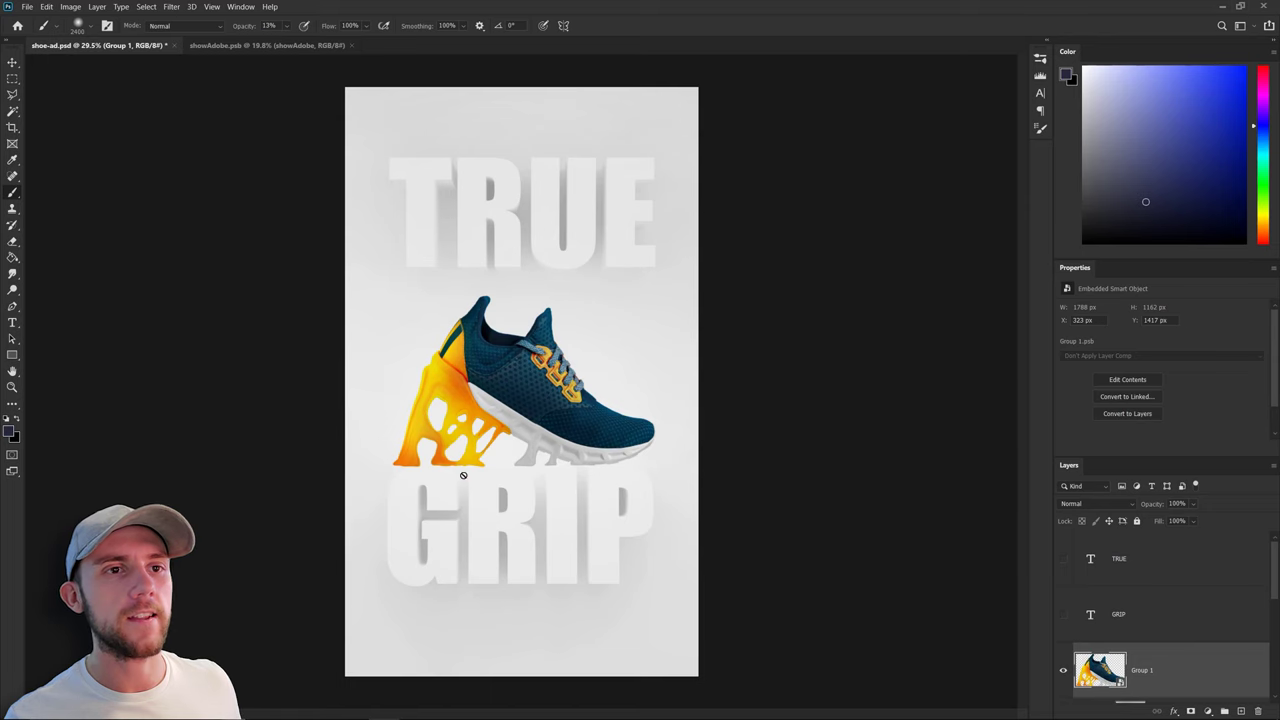
key("ctrl+shift+x")
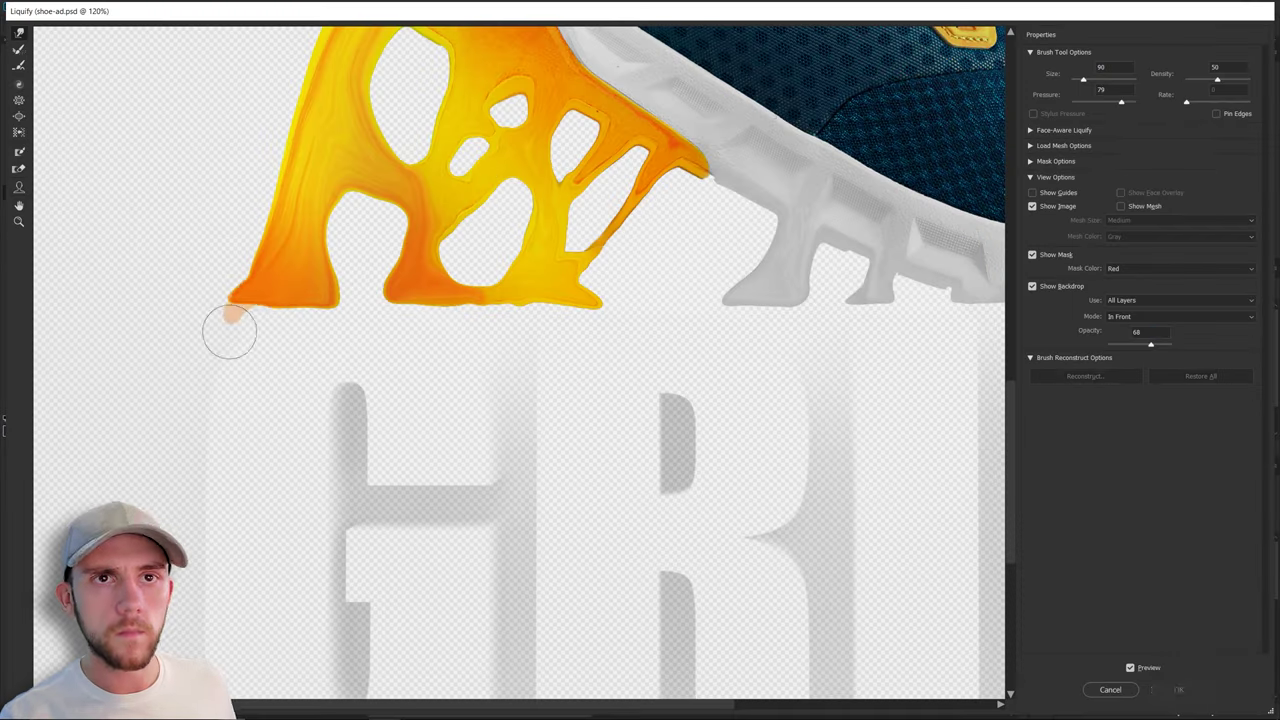
key("ctrl+minus")
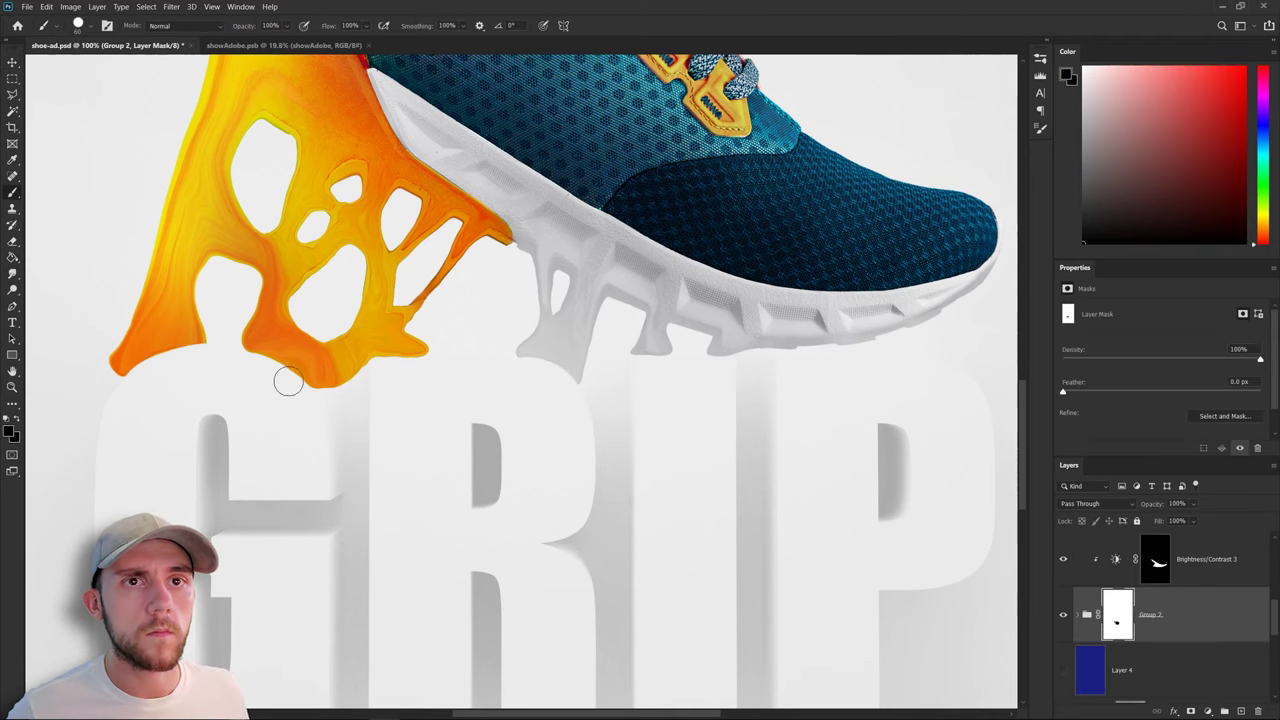
key("ctrl+0")
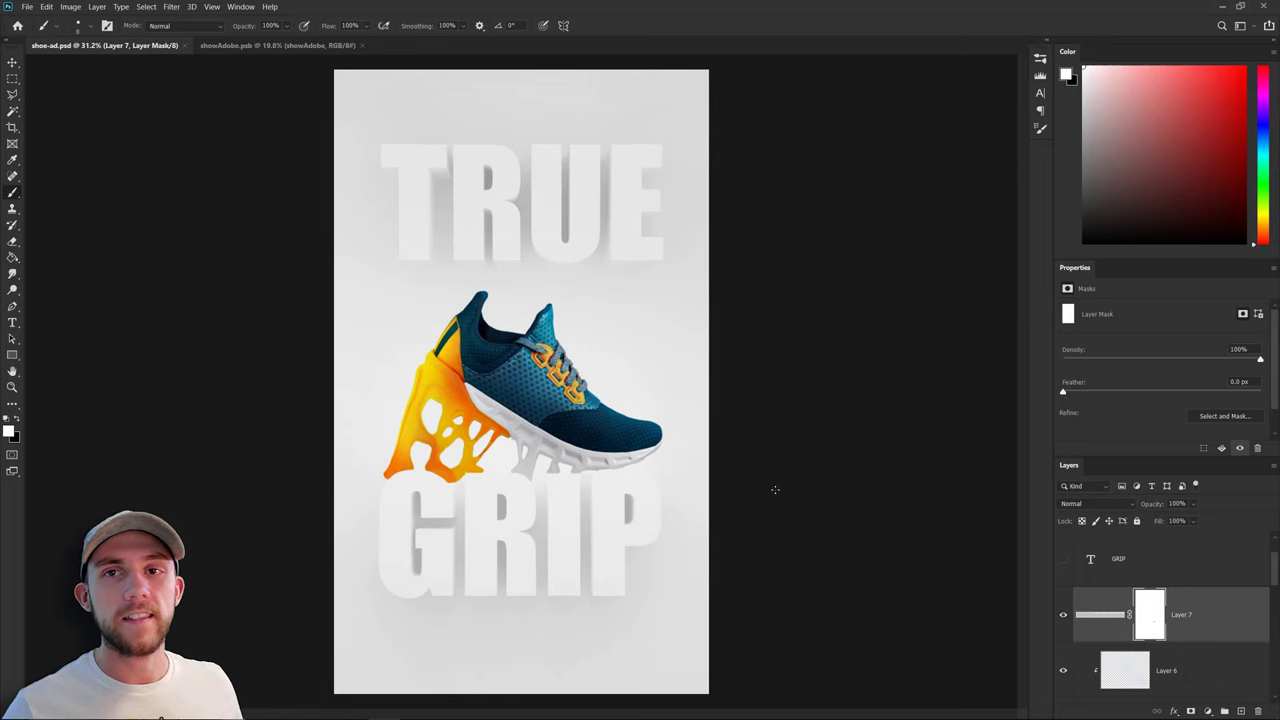
Commit the 7/21/20 date below GRIP and fill it with the shoe's sampled dark blue
key("ctrl+v")
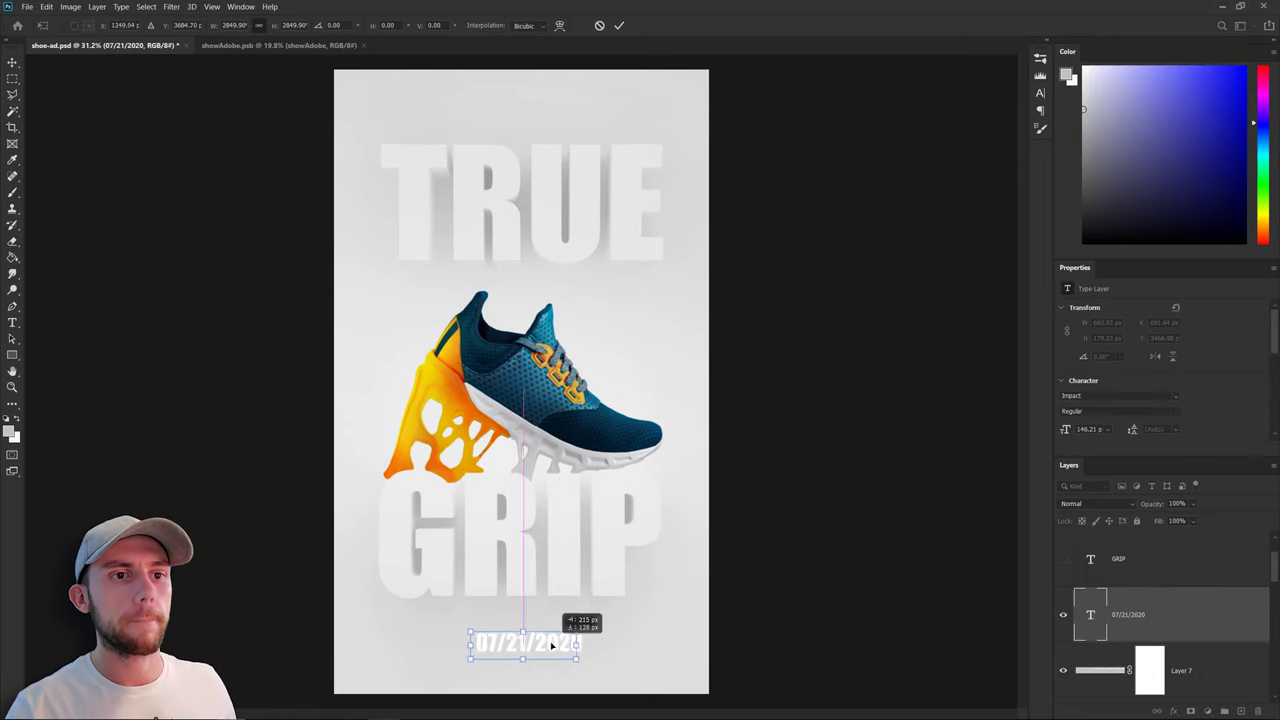
key("v")
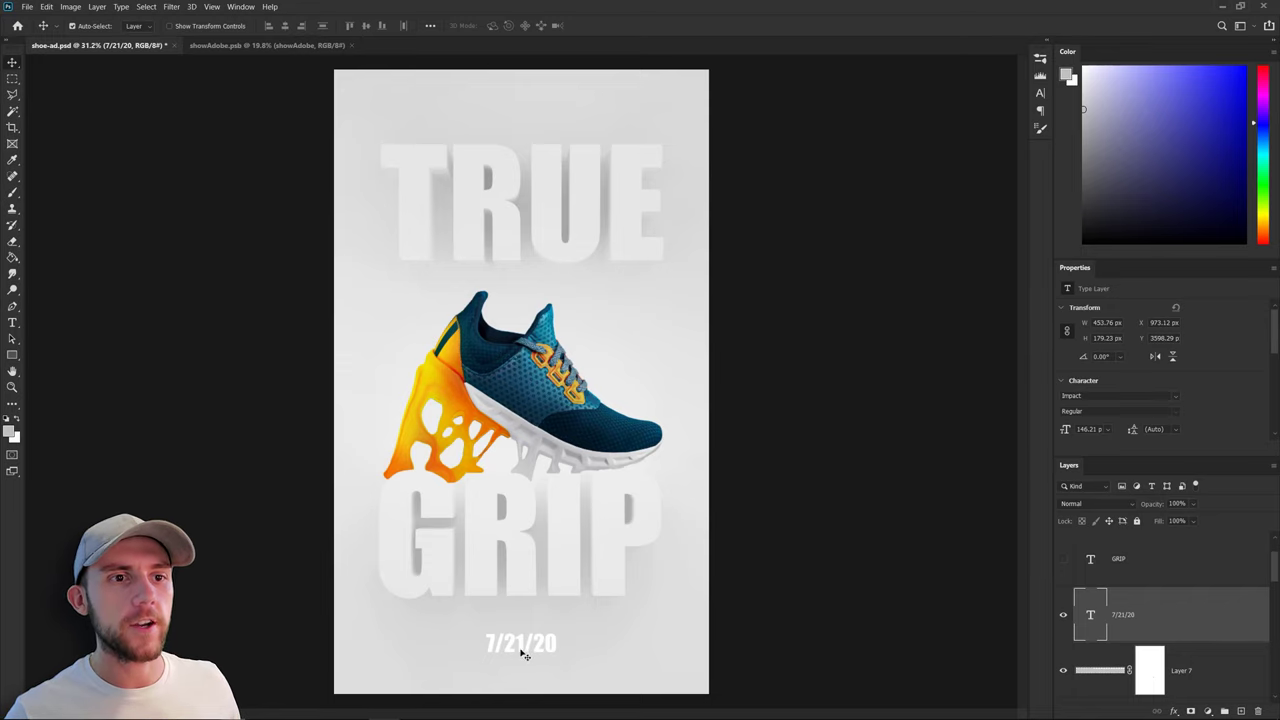
key("i")
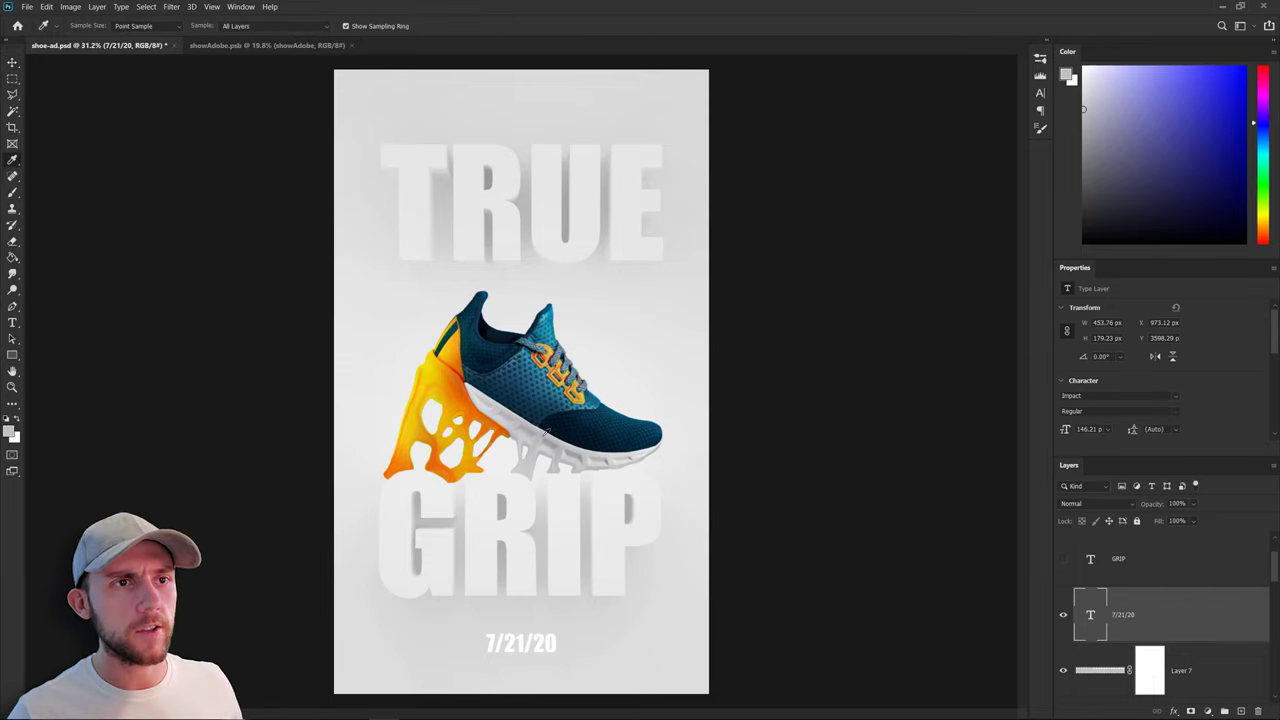
left_click(547, 433)
key("alt+BackSpace")
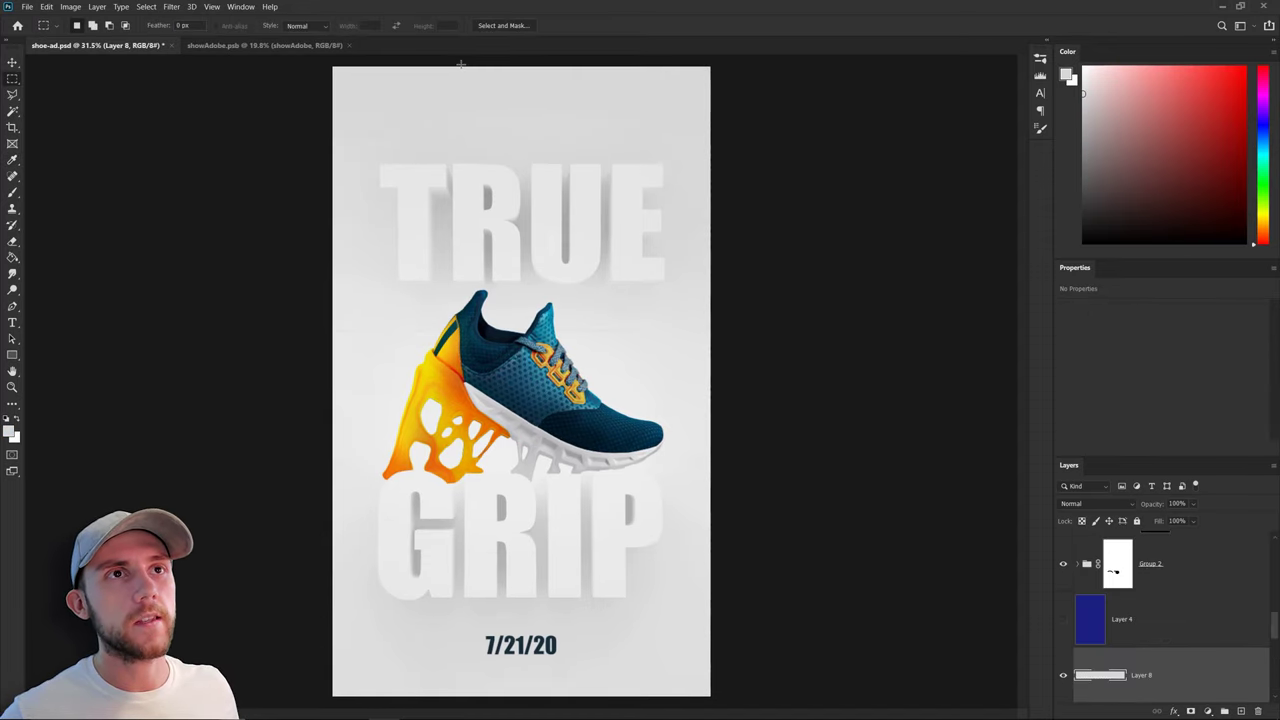
Mark out the space above TRUE, then centre the SOULS text on the Illustrator artboard
left_click_drag(461, 64, 521, 162)
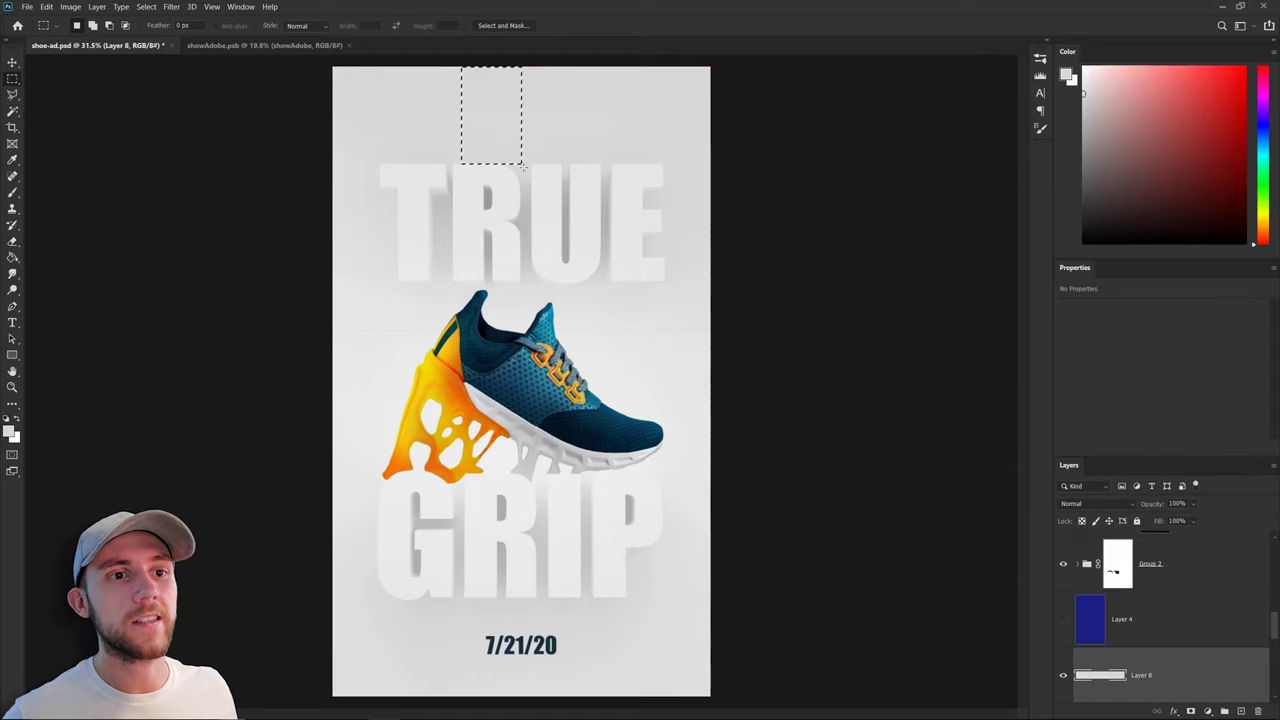
left_click(475, 700)
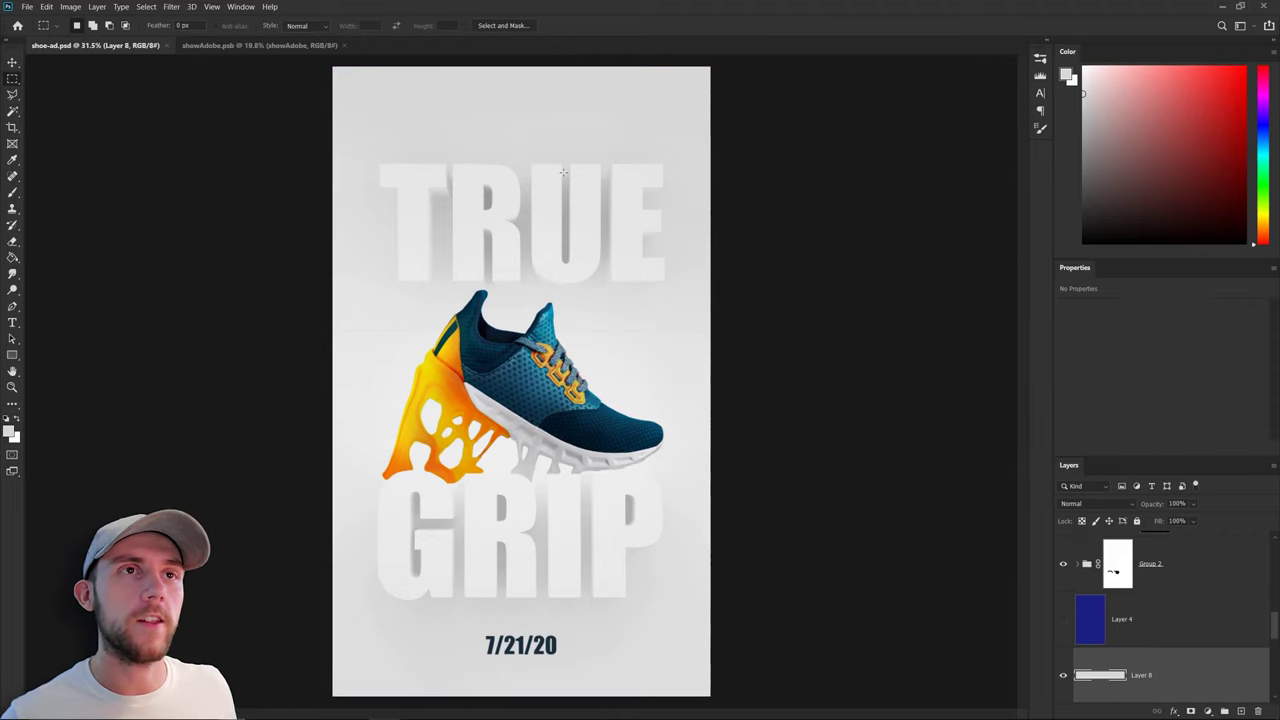
left_click_drag(617, 320, 740, 400)
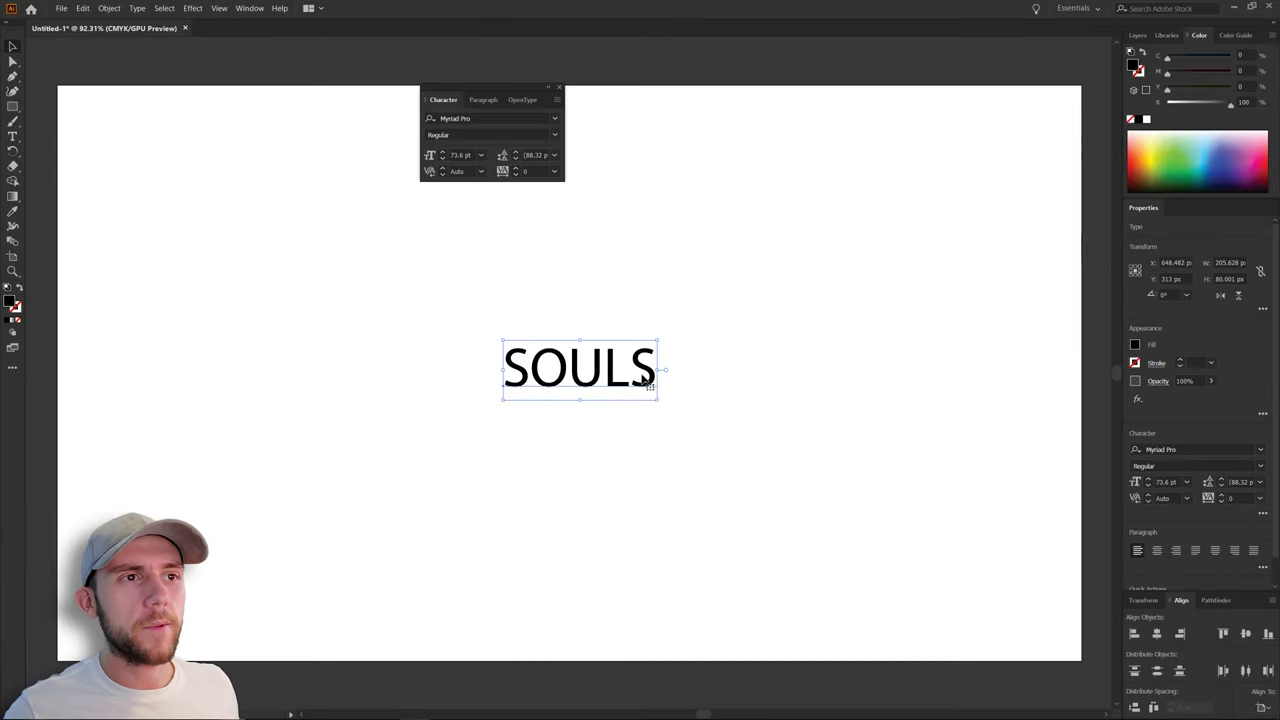
Align the three-stripe wing beside the SOULS lettering and select the whole logo
left_click(759, 387)
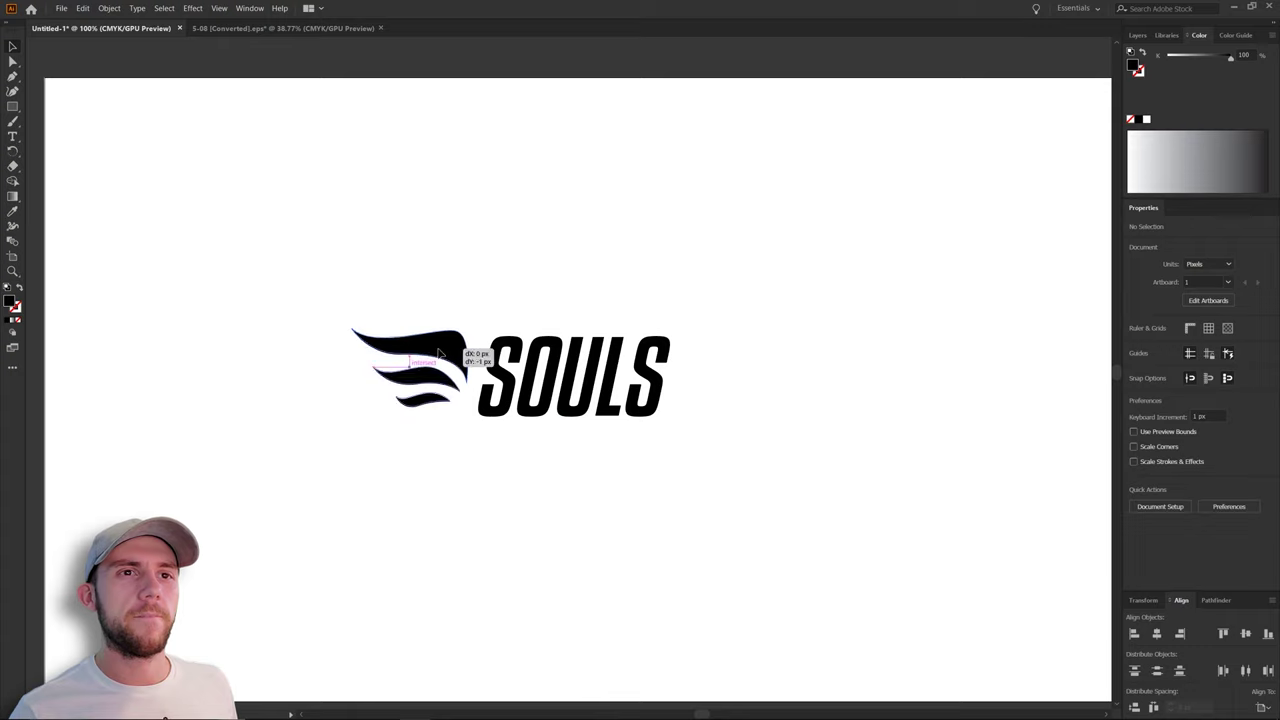
left_click_drag(444, 352, 448, 354)
left_click(495, 490)
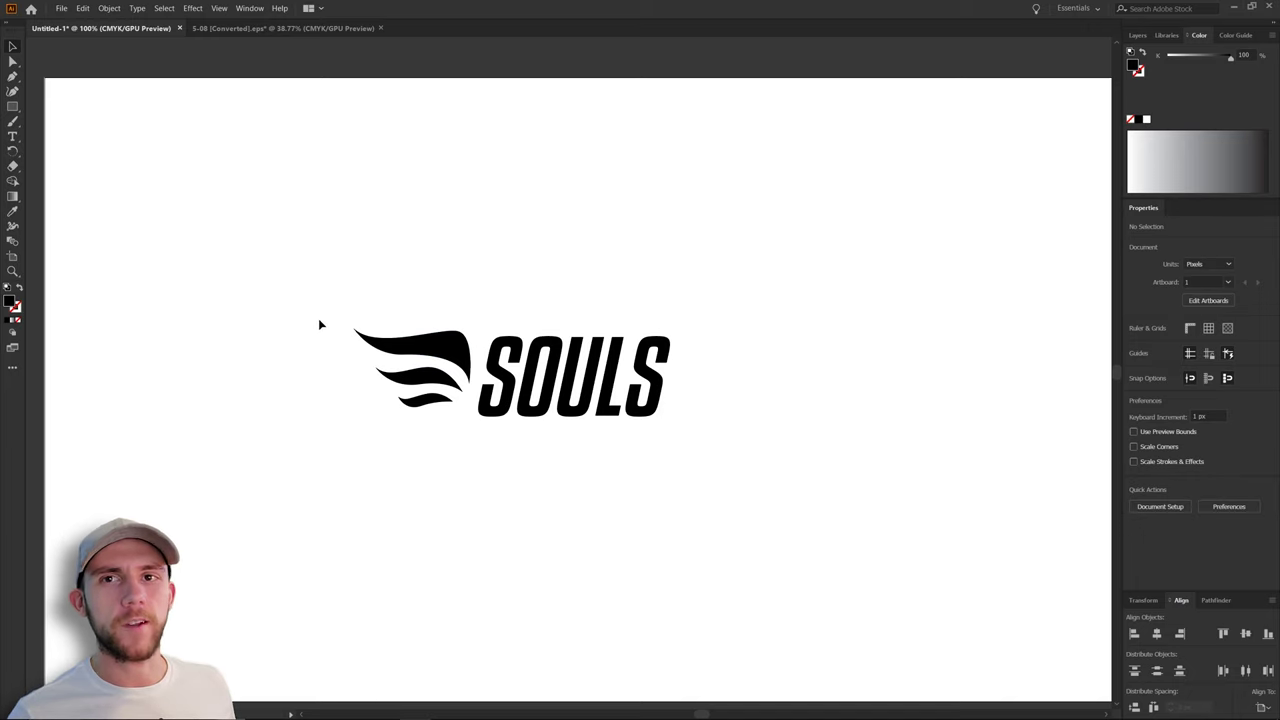
key("ctrl+a")
left_click(775, 274)
left_click_drag(858, 234, 311, 463)
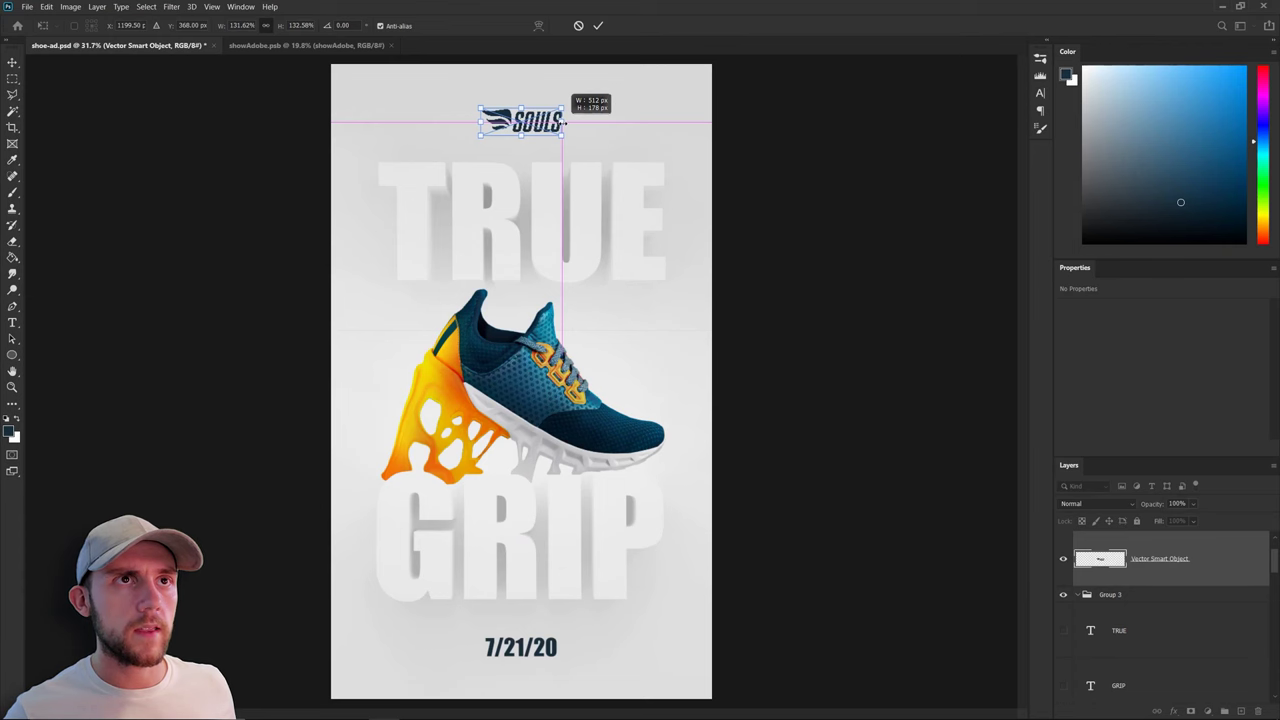
Shrink the pasted SOULS logo to sit above TRUE and confirm its size and position
left_click_drag(560, 121, 565, 122)
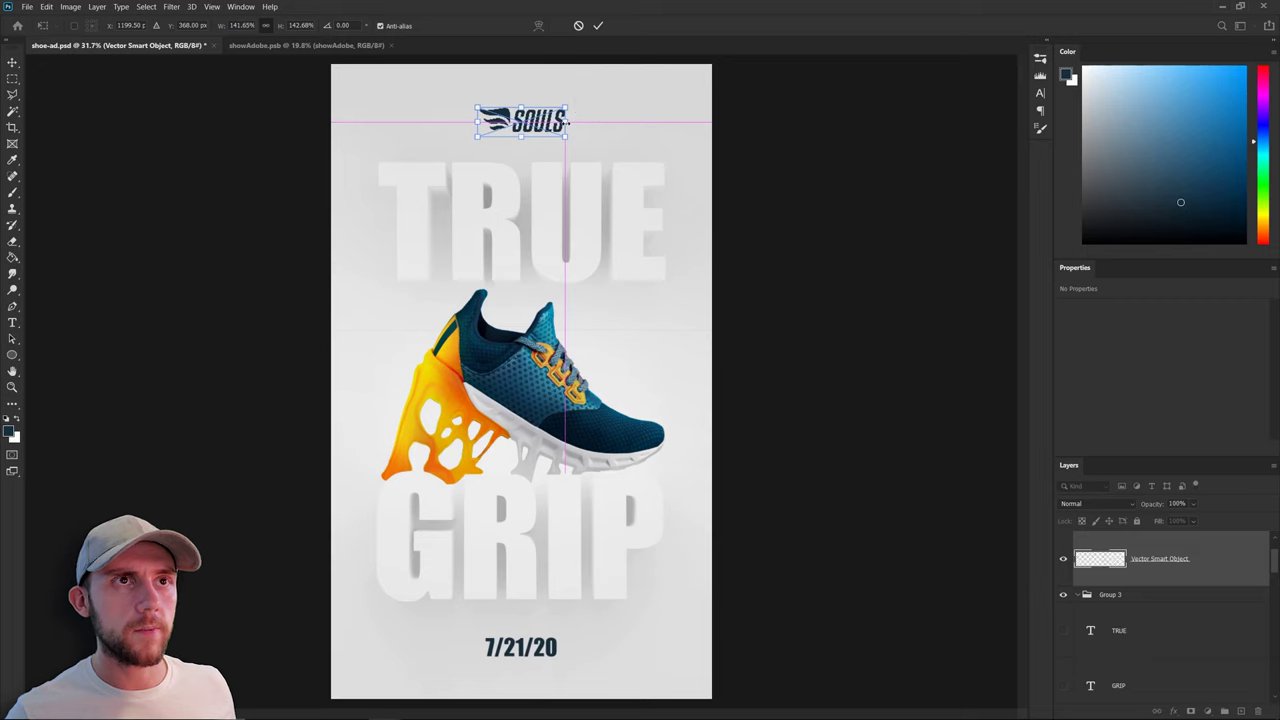
key("Return")
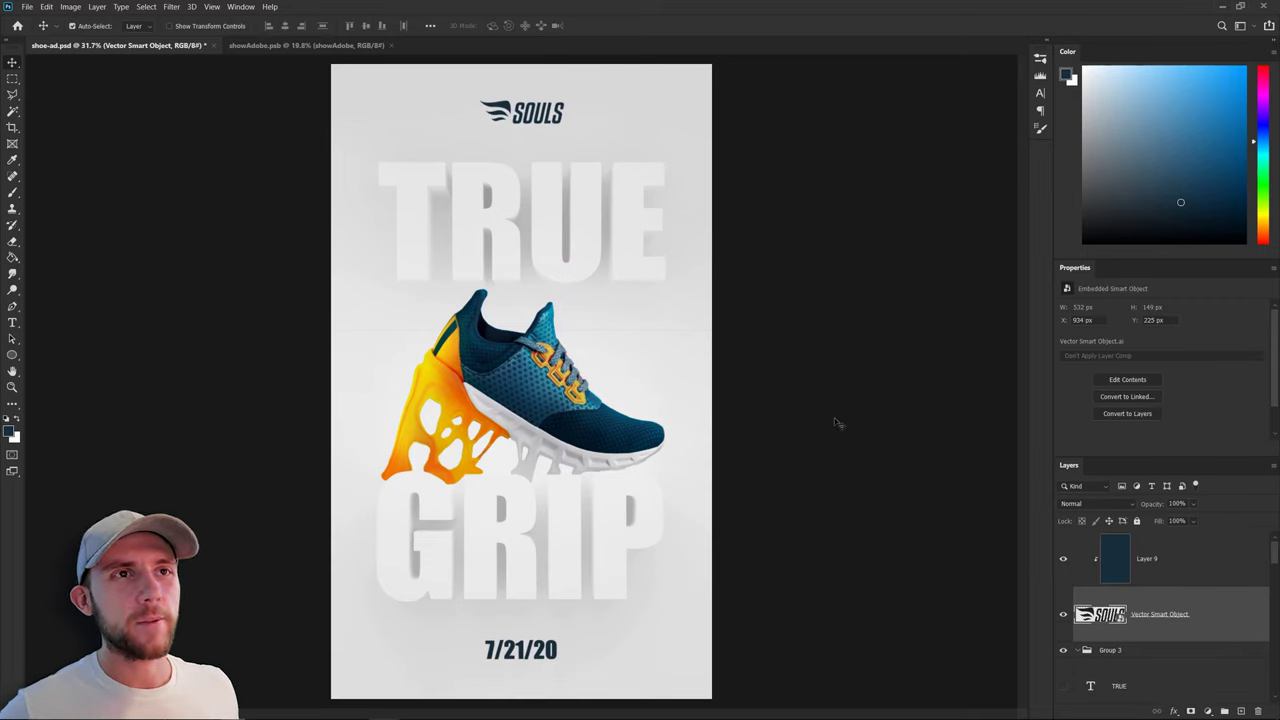